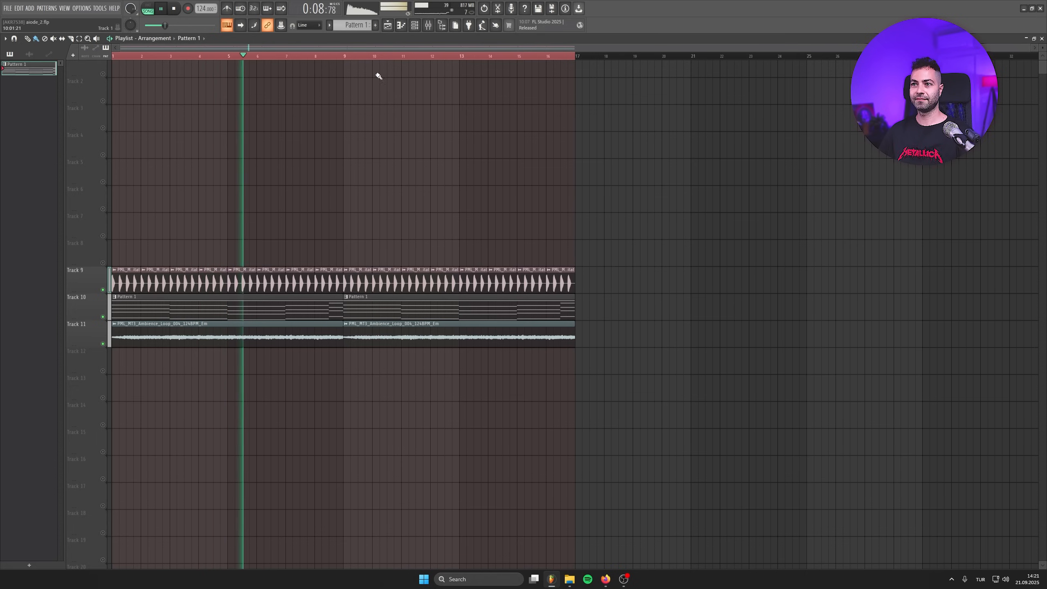
# - Open the channel rack and review the channels used in Pattern 1 while the playlist plays
pyautogui.click(415, 27)
pyautogui.click(193, 150)
pyautogui.click(193, 158)
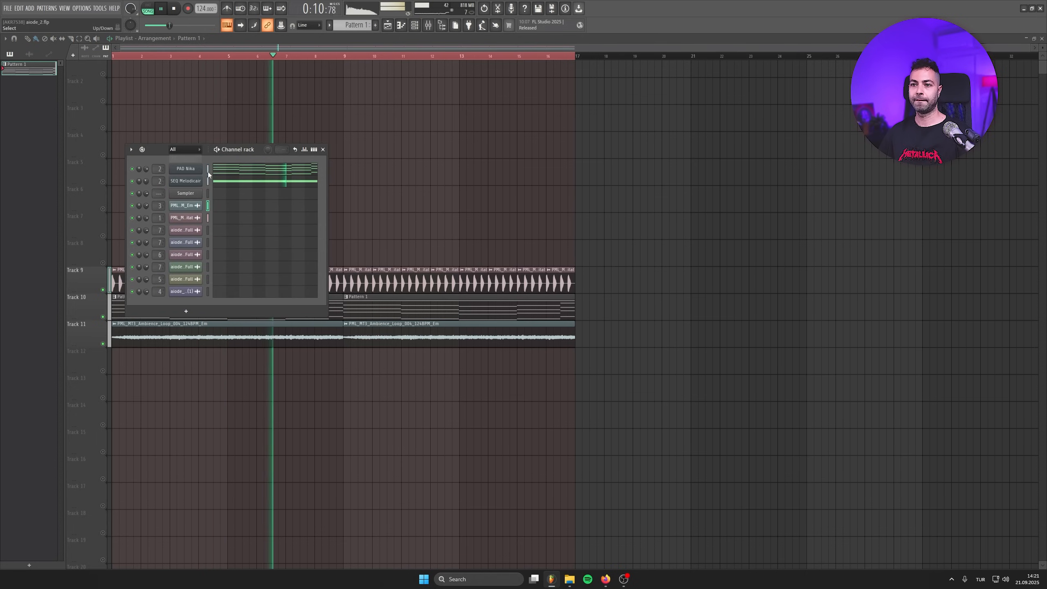
pyautogui.click(210, 174)
pyautogui.keyDown('ctrl'); pyautogui.scroll(-4, 284, 294); pyautogui.keyUp('ctrl')
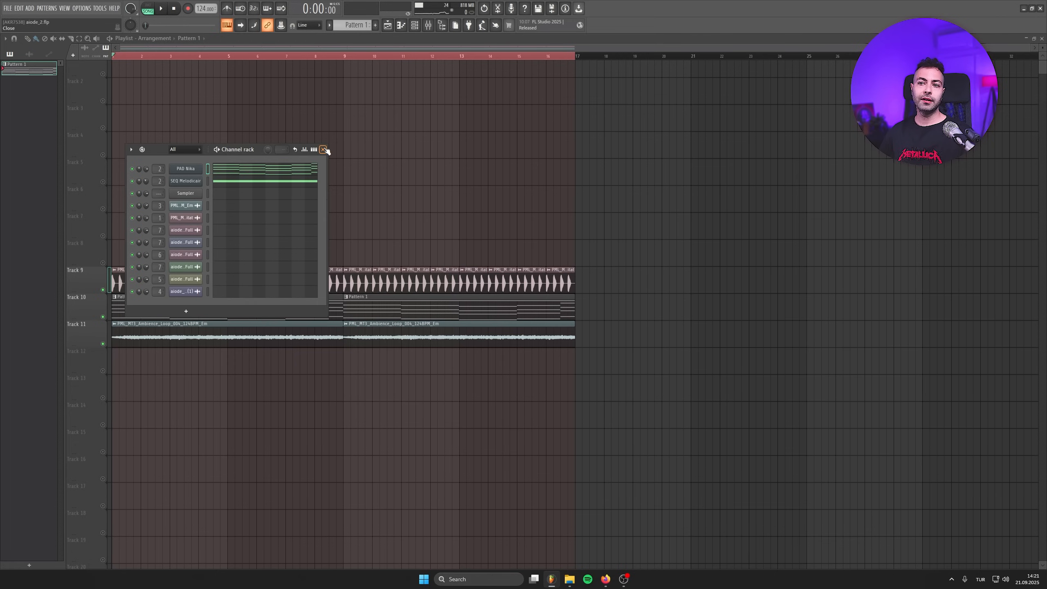
pyautogui.click(323, 149)
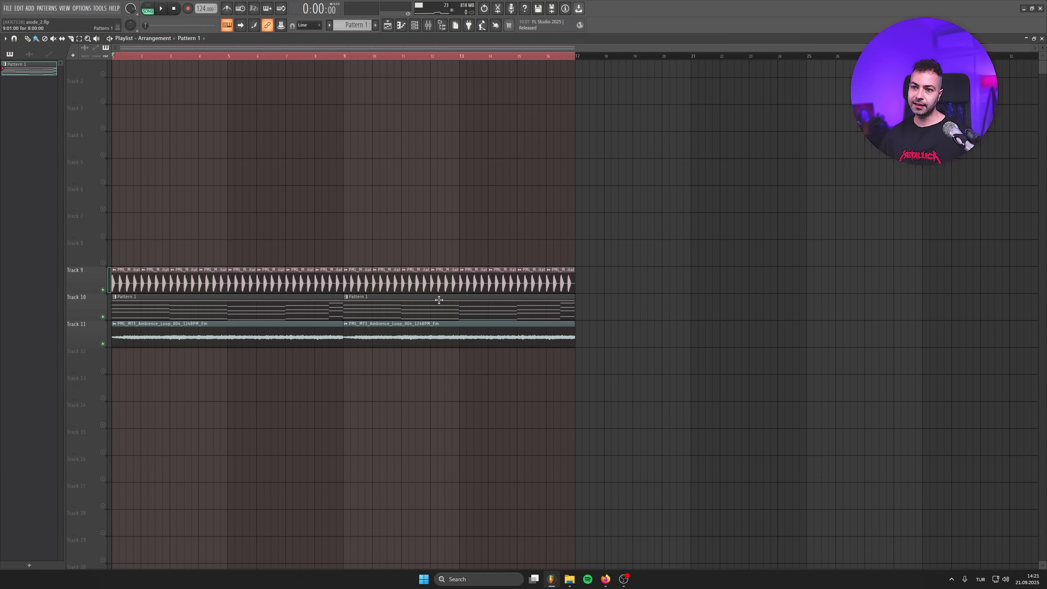
# - Inspect the FLEX preset behind the SEQ Melodicair channel of Pattern 1
pyautogui.doubleClick(328, 314)
pyautogui.click(185, 181)
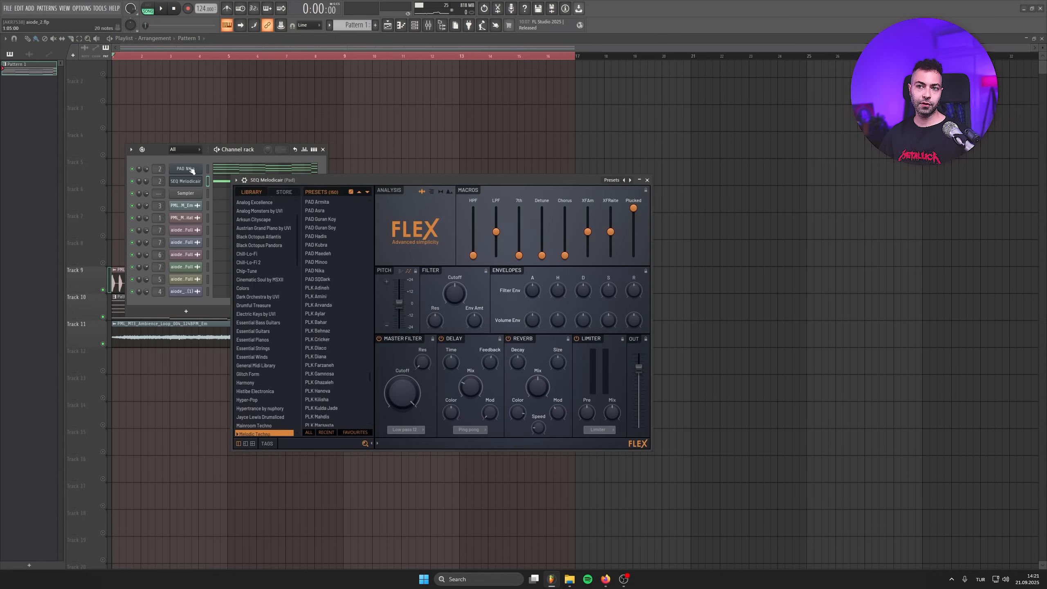
pyautogui.click(646, 181)
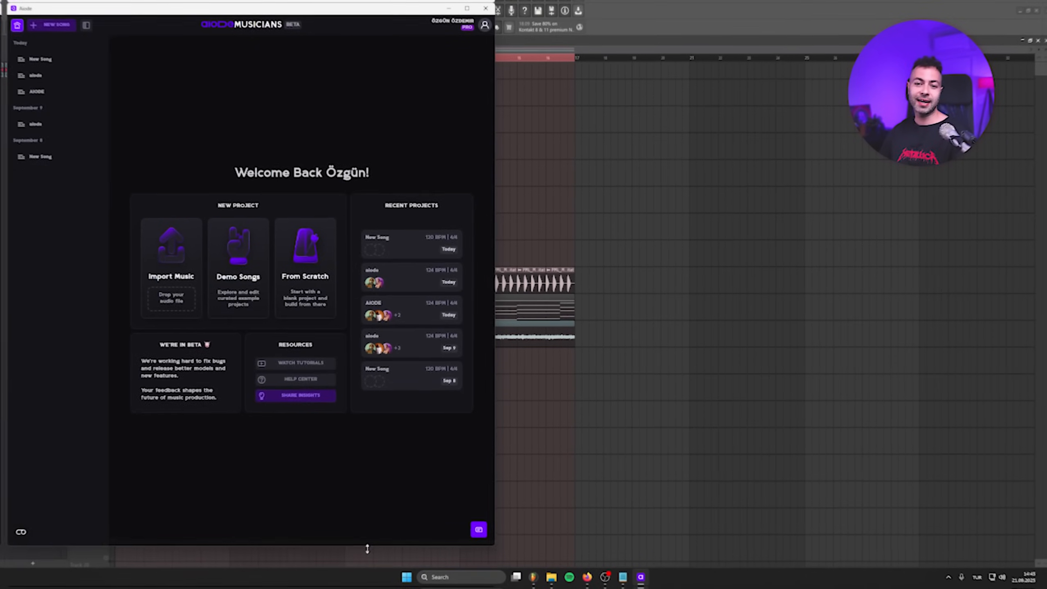
# - Switch to Aiode, widen its window, and import aiode.wav as the audio for a new project
pyautogui.moveTo(366, 569); pyautogui.dragTo(366, 566)
pyautogui.moveTo(495, 452); pyautogui.dragTo(841, 465)
pyautogui.moveTo(721, 562); pyautogui.dragTo(380, 269)
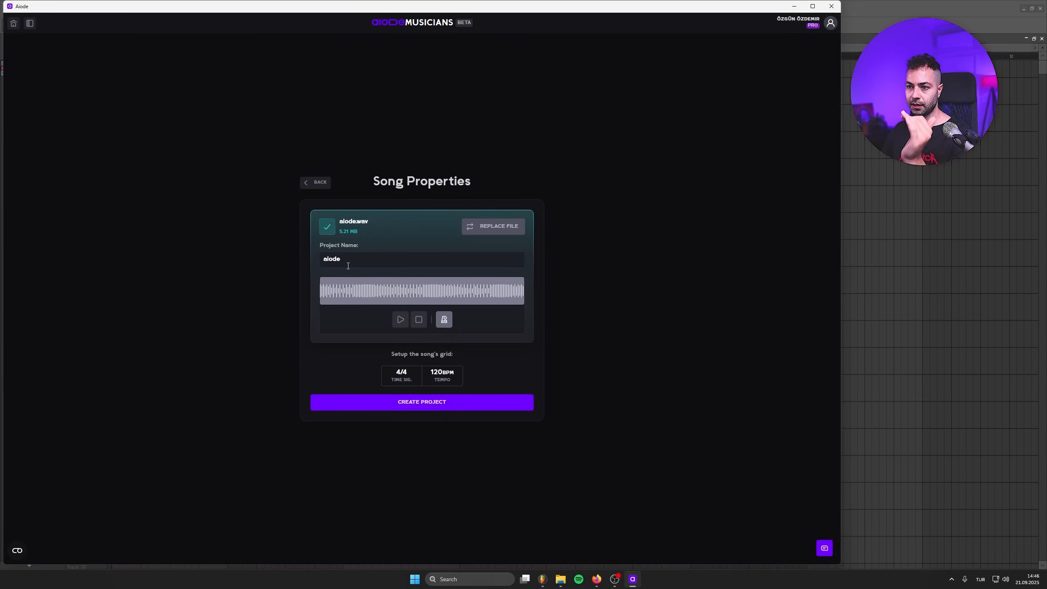
# - Set the song tempo to 124 BPM, preview the audio against the grid, and create the project
pyautogui.click(440, 369)
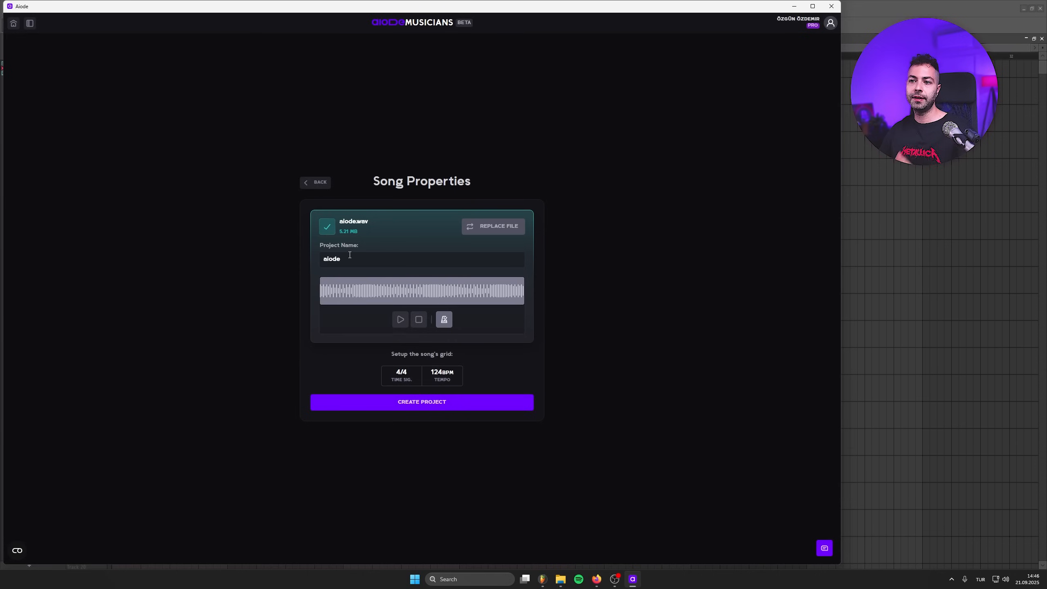
pyautogui.click(402, 320)
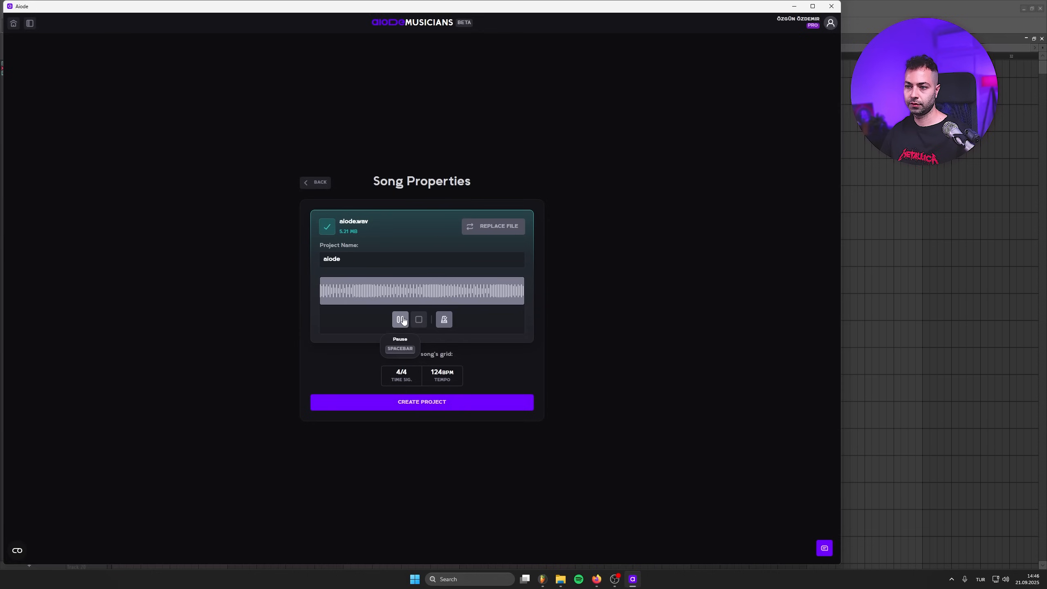
pyautogui.click(402, 321)
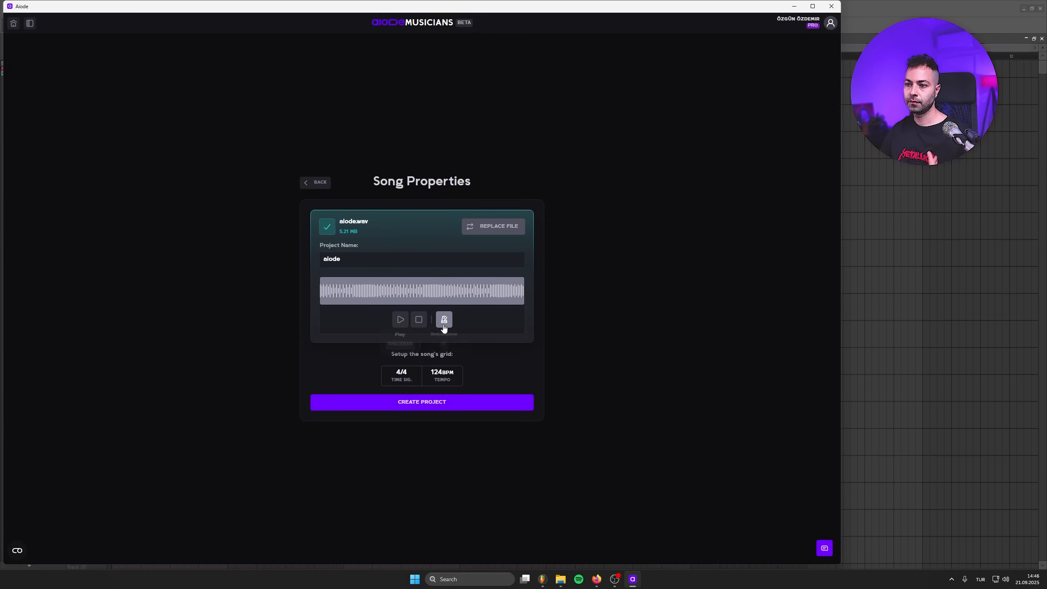
pyautogui.click(448, 401)
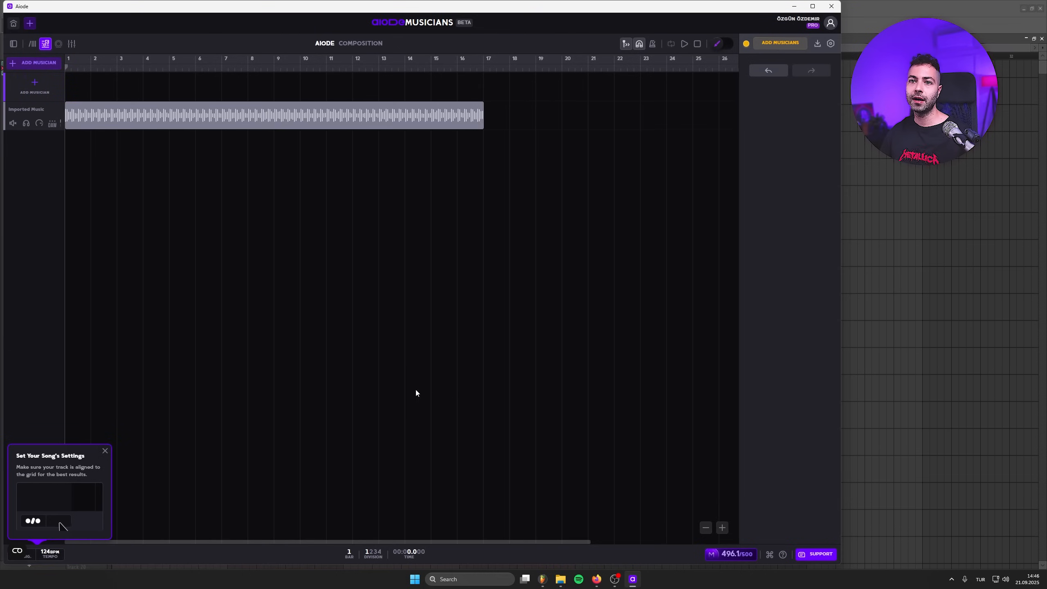
# - Dismiss the song settings tip and play the imported music from the start of the timeline
pyautogui.click(105, 450)
pyautogui.click(87, 67)
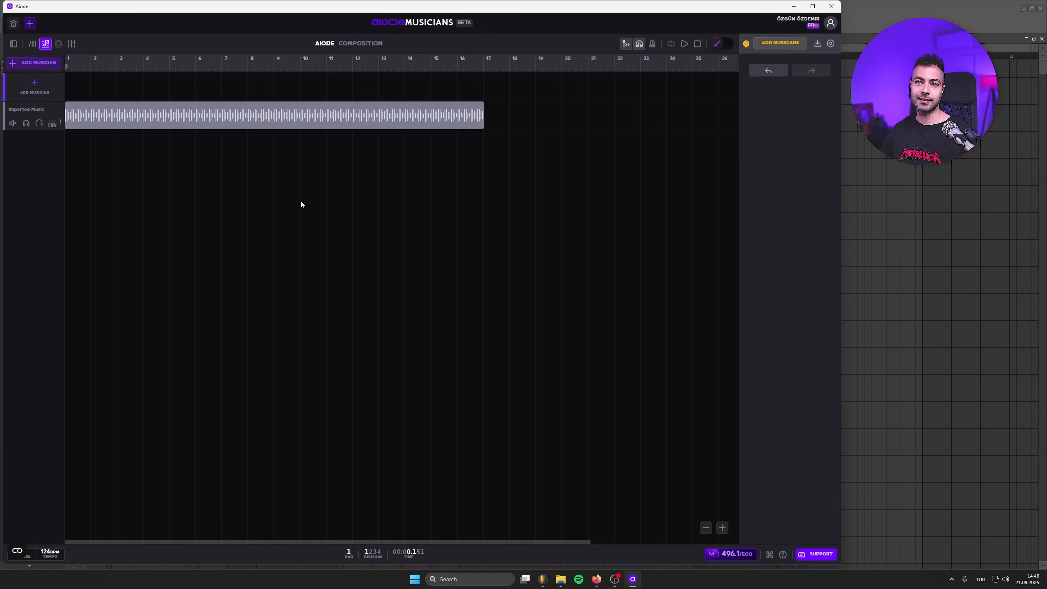
pyautogui.press('space')
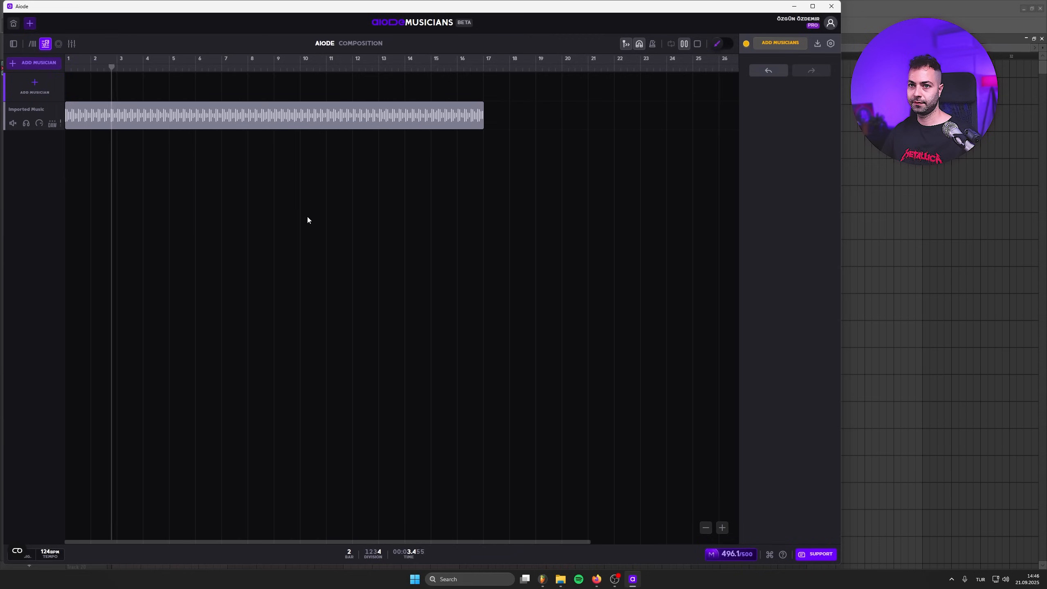
pyautogui.press('space')
# - Add the Synth Bass Producer musician and create a Rhythm region for it across bars 1–16
pyautogui.click(41, 87)
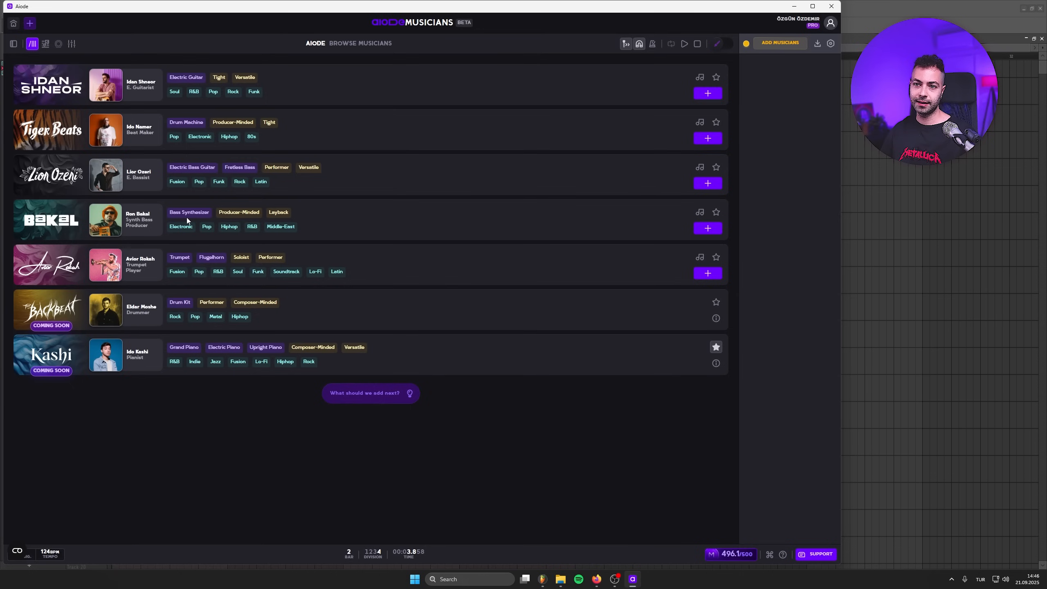
pyautogui.click(708, 228)
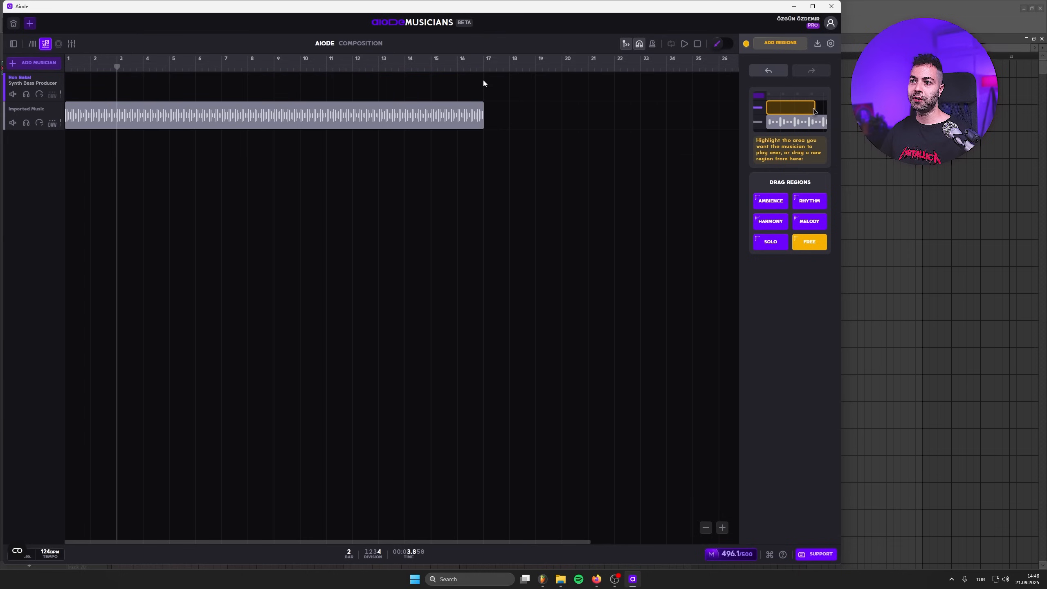
pyautogui.moveTo(473, 82); pyautogui.dragTo(67, 95)
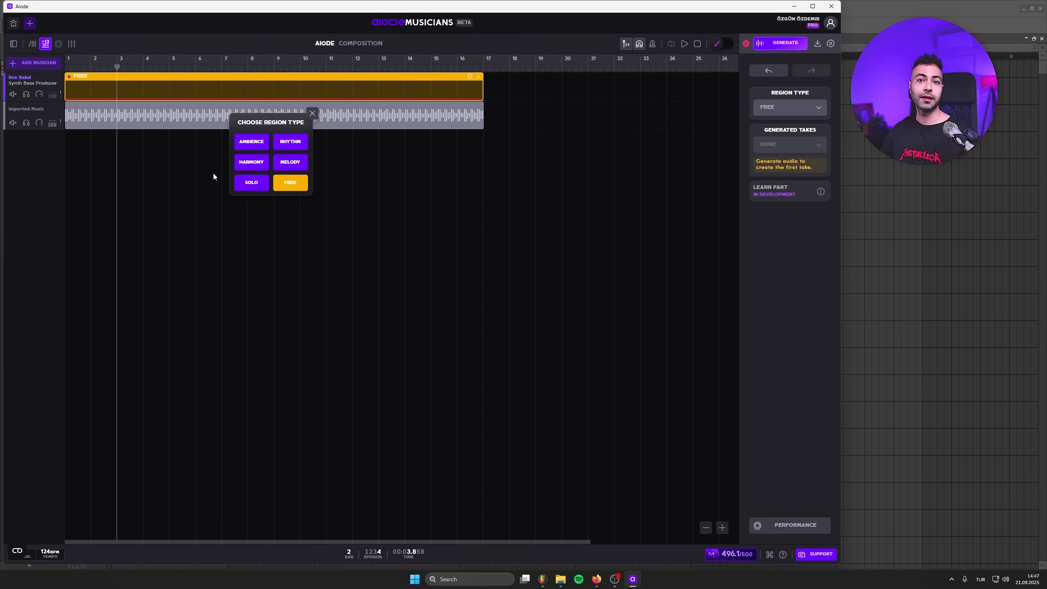
pyautogui.click(294, 143)
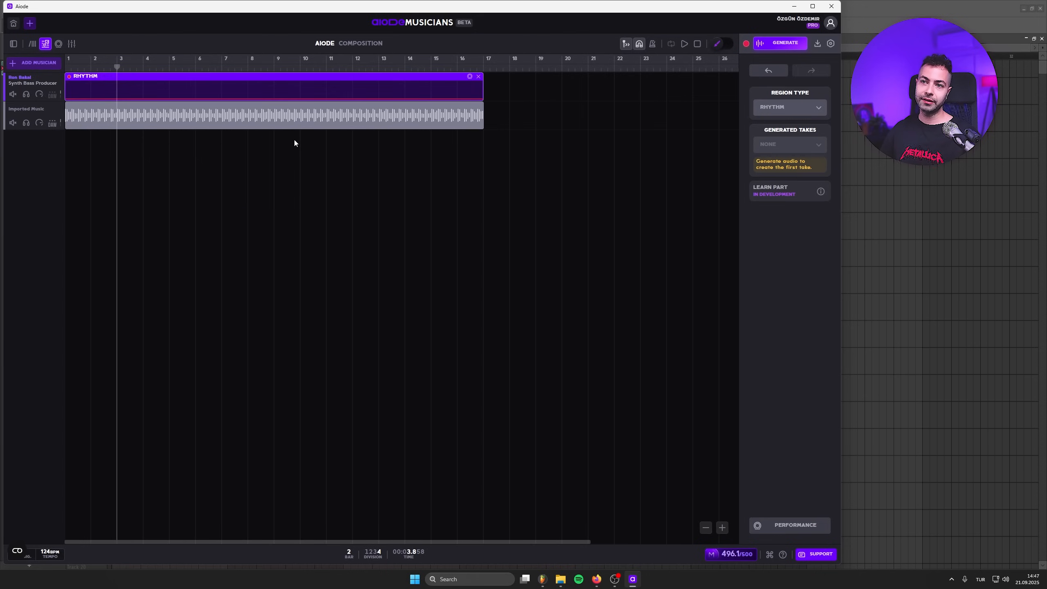
# - In the Rhythm region's performance settings, turn off Modern style and Clean timbre, and reduce Dynamics to about half
pyautogui.doubleClick(162, 85)
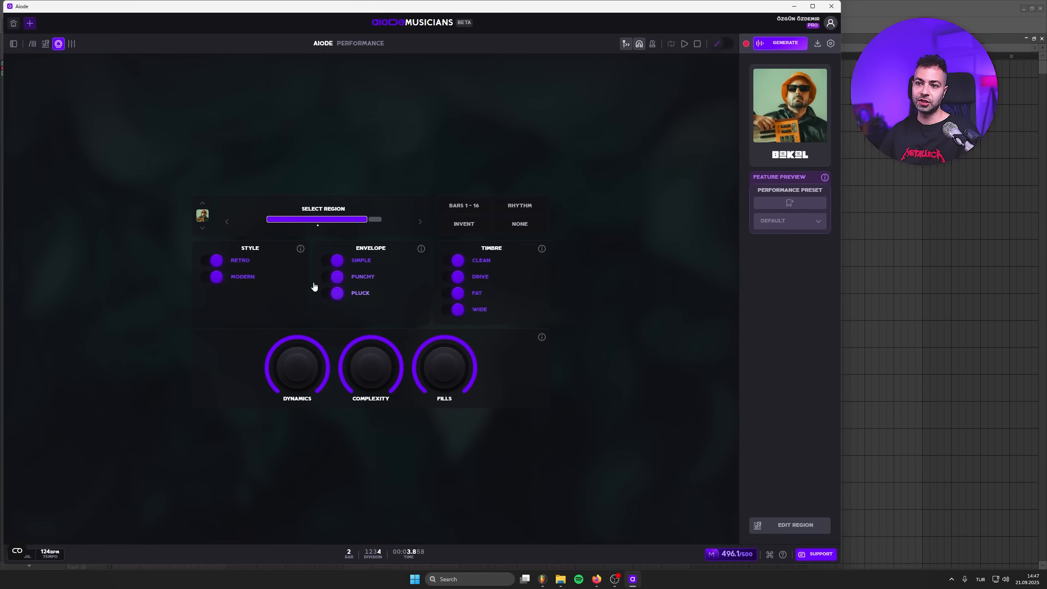
pyautogui.click(213, 277)
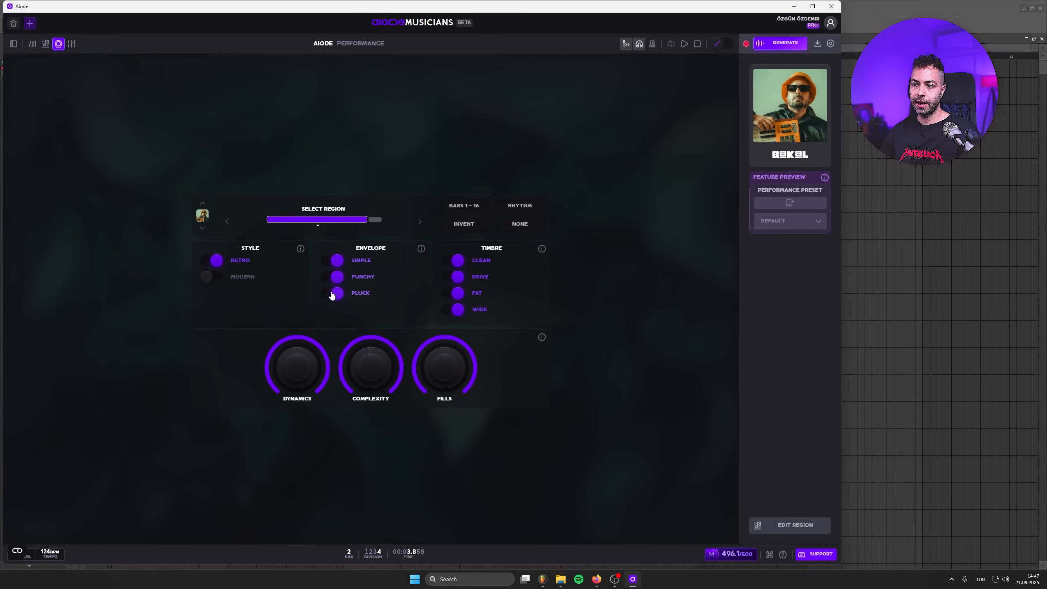
pyautogui.click(451, 260)
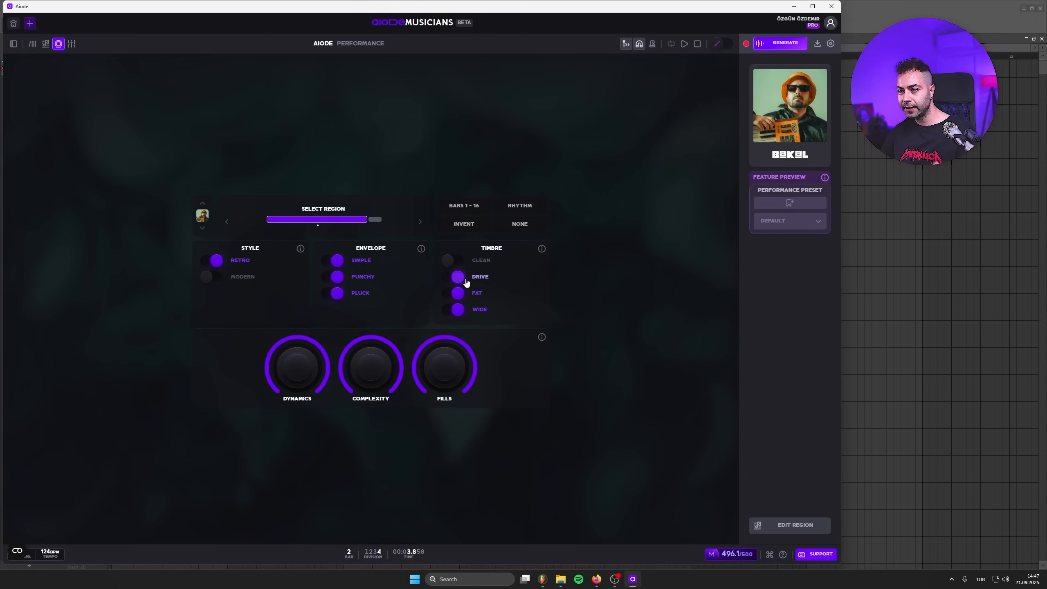
pyautogui.moveTo(315, 338); pyautogui.dragTo(282, 387)
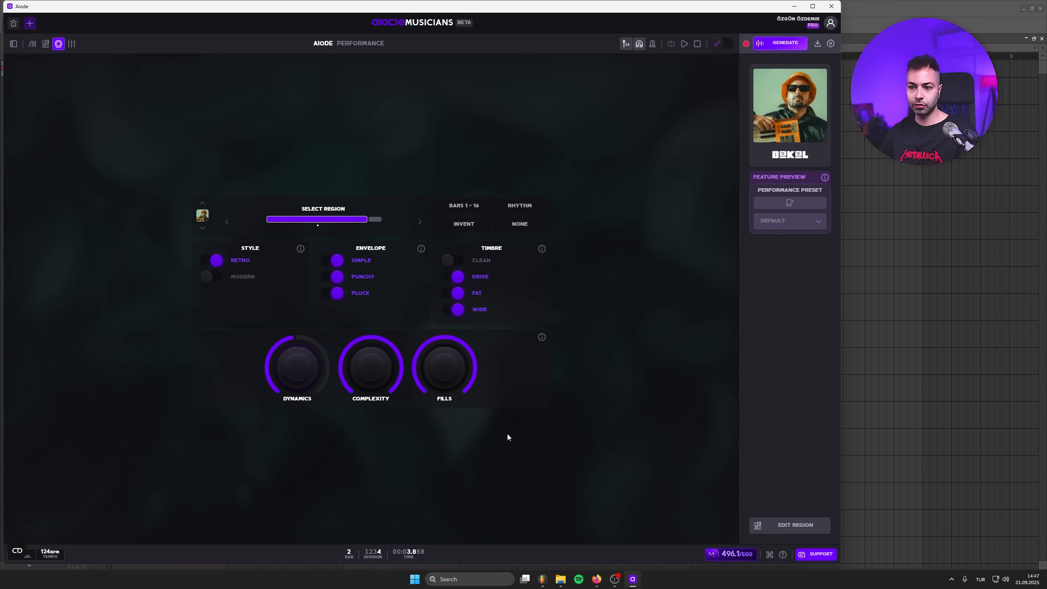
# - Generate the synth bass take and play it with the imported music in the composition
pyautogui.click(781, 43)
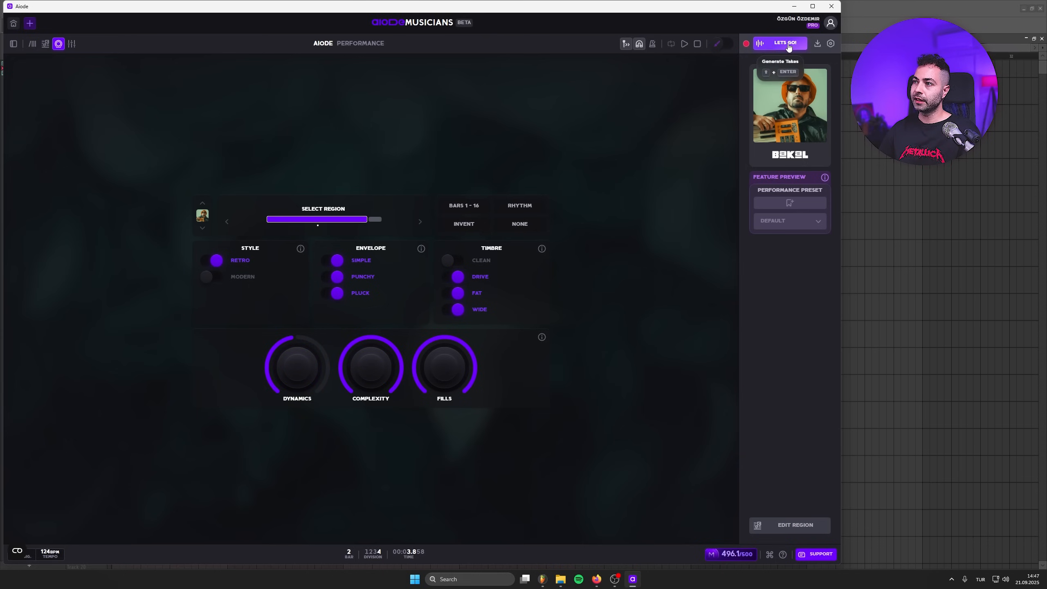
pyautogui.click(46, 43)
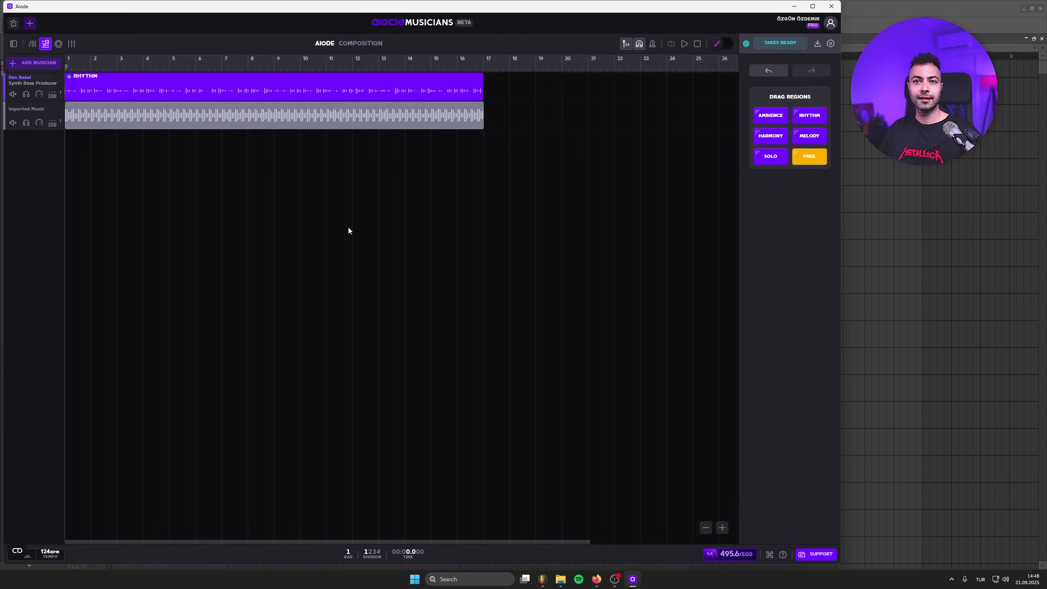
pyautogui.press('space')
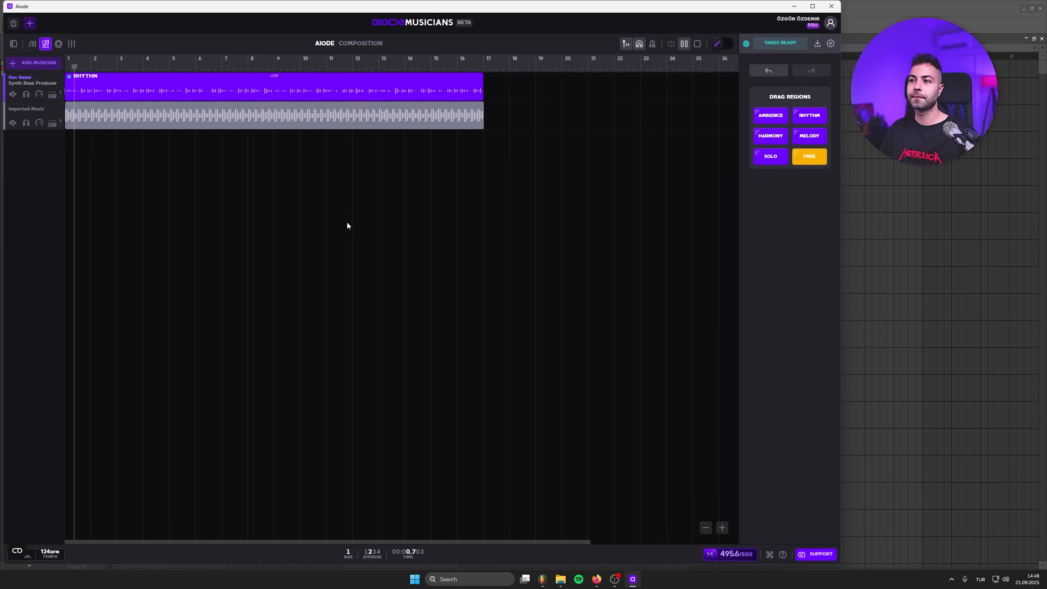
# - Raise the synth bass channel to 2.88 dB and audition the bass track soloed before unsoloing it
pyautogui.click(71, 44)
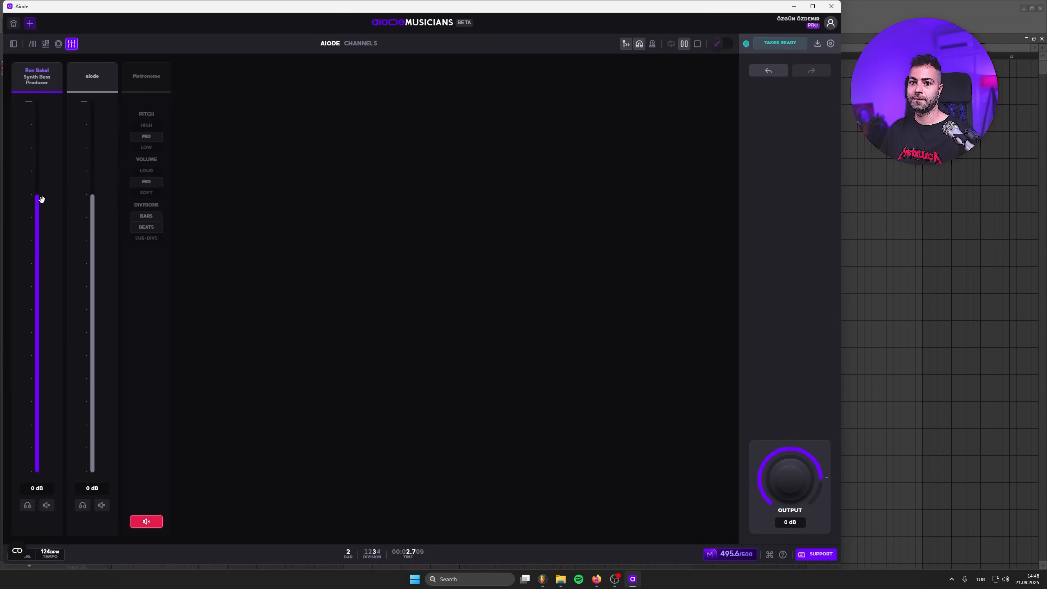
pyautogui.moveTo(42, 200); pyautogui.dragTo(38, 155)
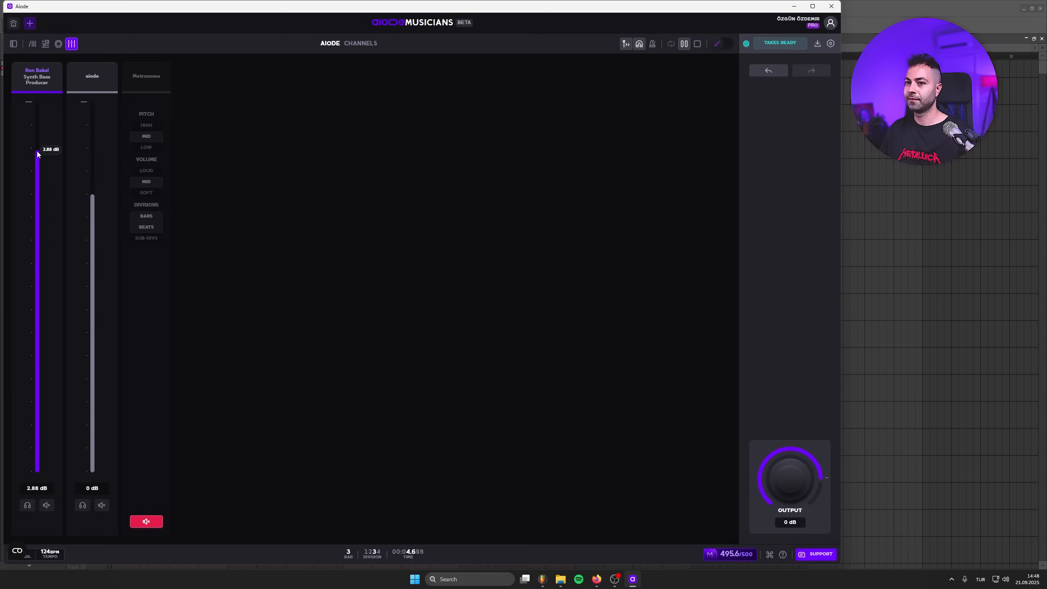
pyautogui.click(45, 43)
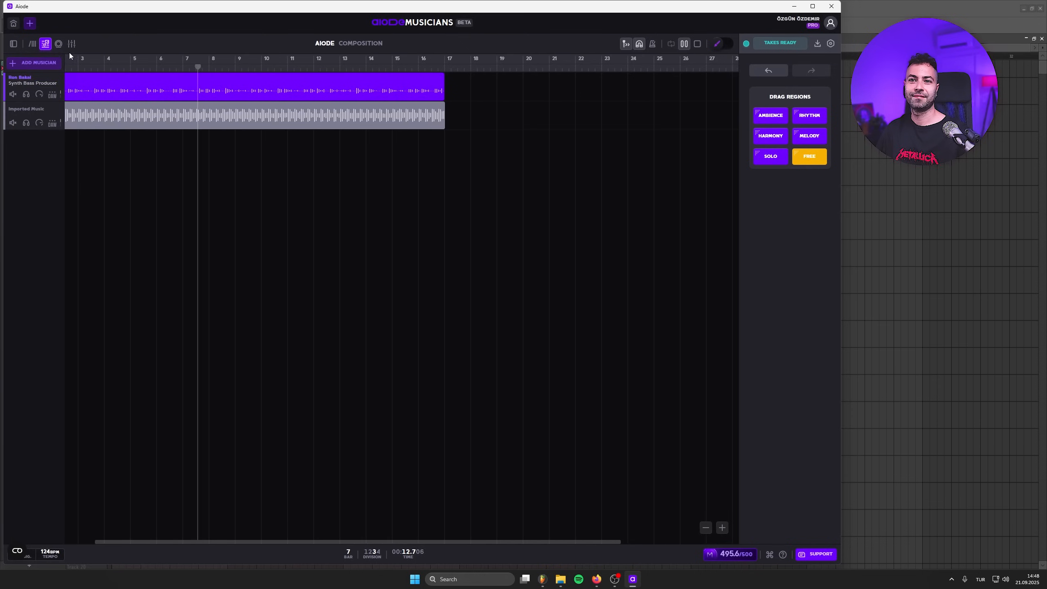
pyautogui.click(28, 95)
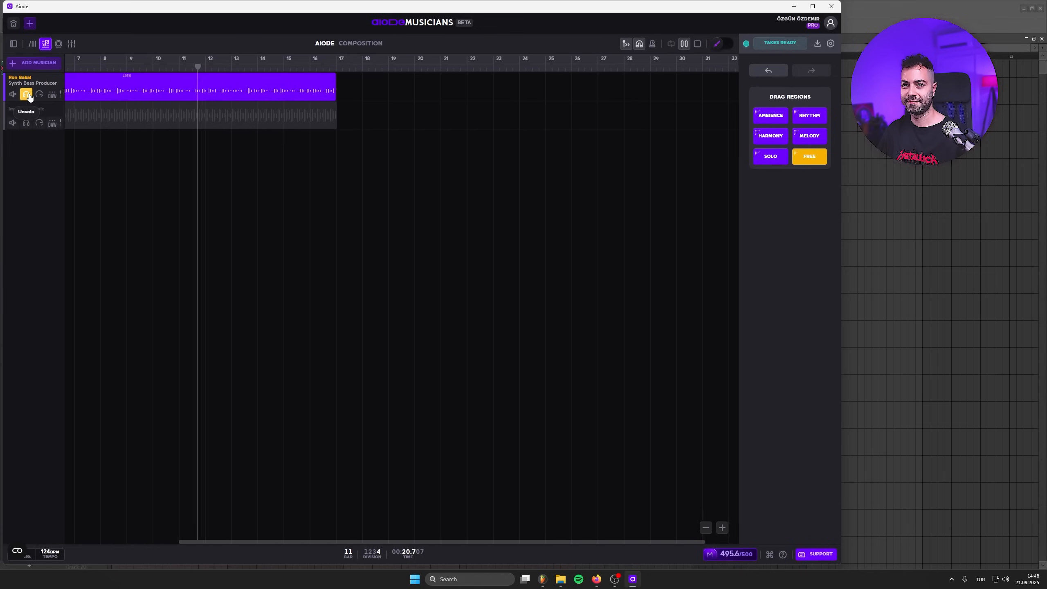
pyautogui.click(26, 94)
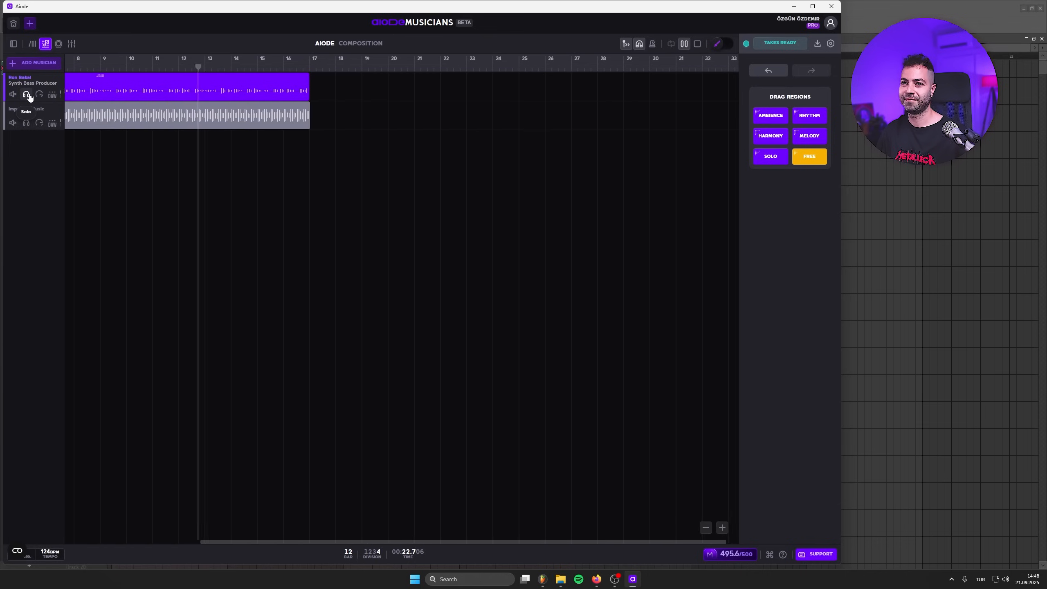
# - Lower the imported aiode channel to -5.12 dB and stop playback back in the composition
pyautogui.click(72, 43)
pyautogui.moveTo(93, 195); pyautogui.dragTo(92, 224)
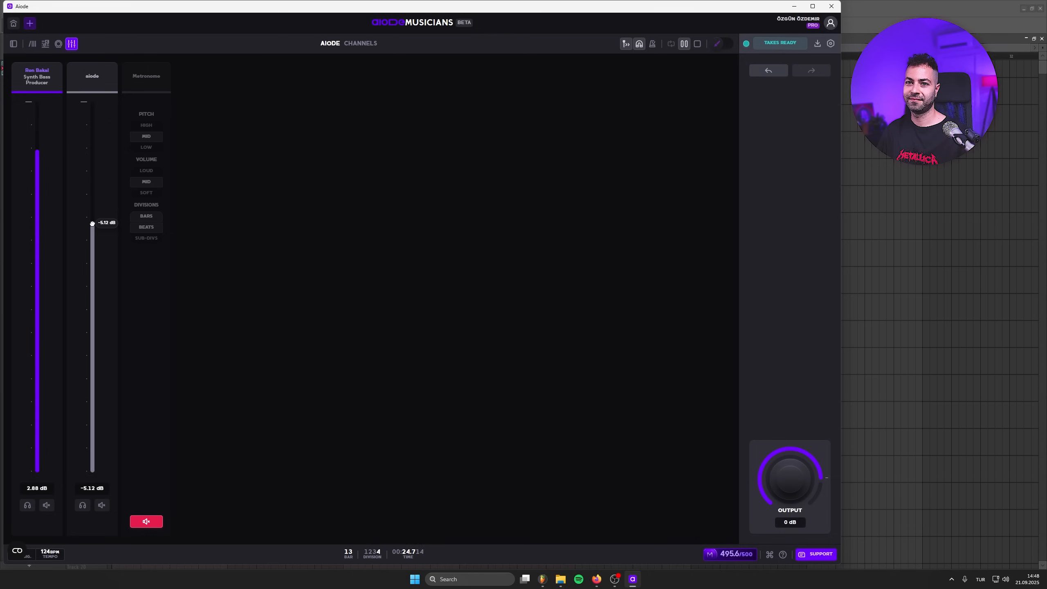
pyautogui.click(32, 44)
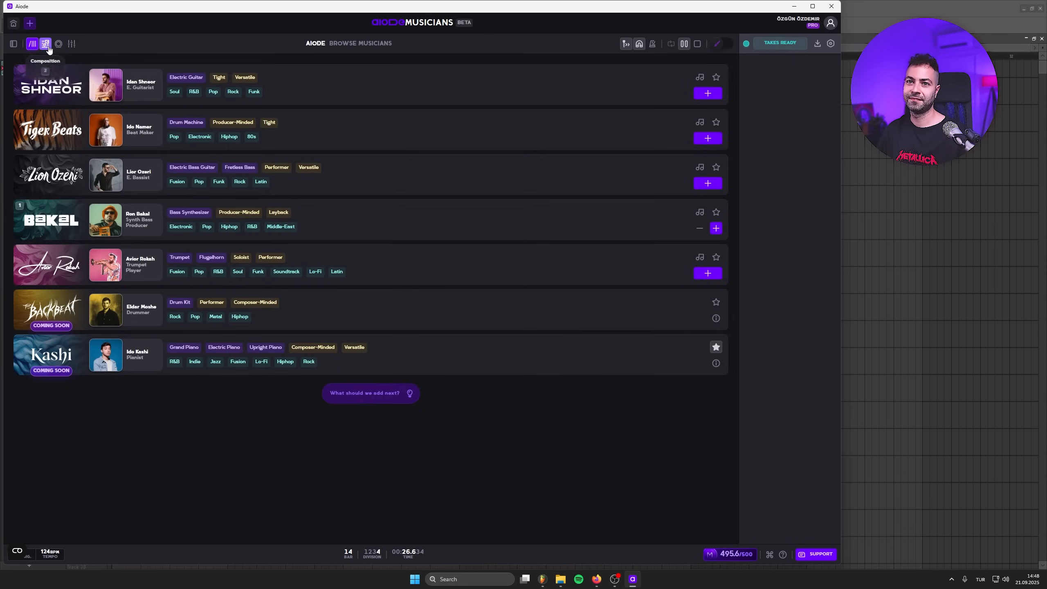
pyautogui.click(46, 44)
pyautogui.press('space')
pyautogui.moveTo(366, 541); pyautogui.dragTo(159, 542)
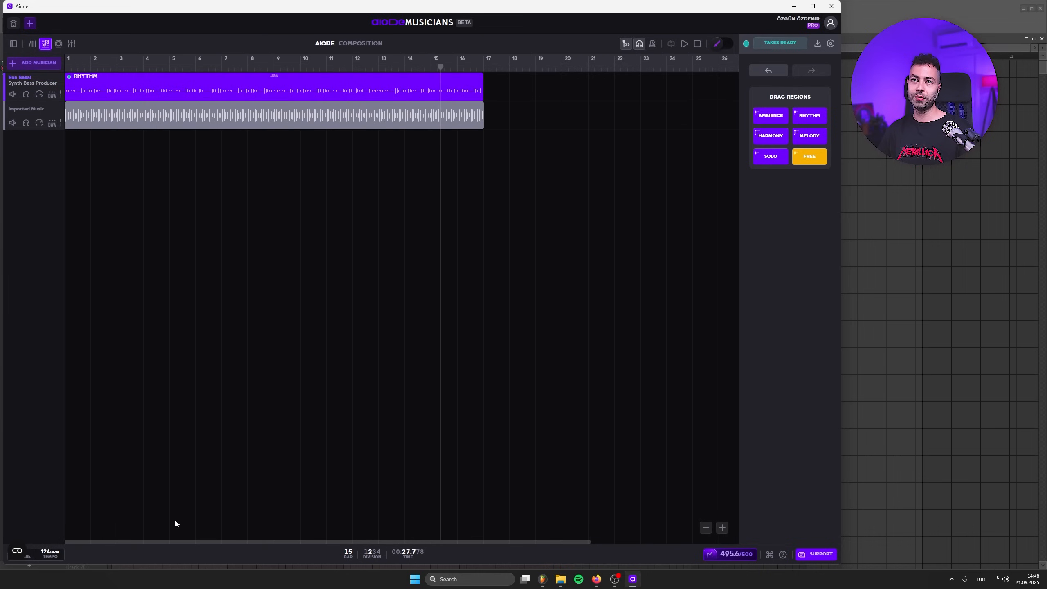
# - Turn off auto scroll in the project options of the composition
pyautogui.rightClick(229, 267)
pyautogui.rightClick(367, 222)
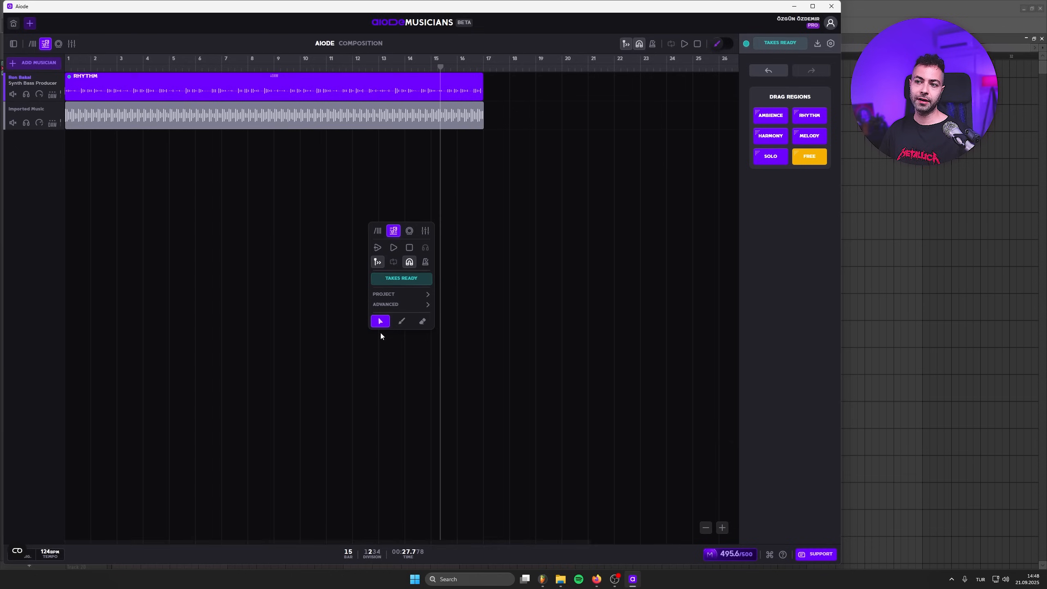
pyautogui.moveTo(407, 295)
pyautogui.moveTo(453, 320)
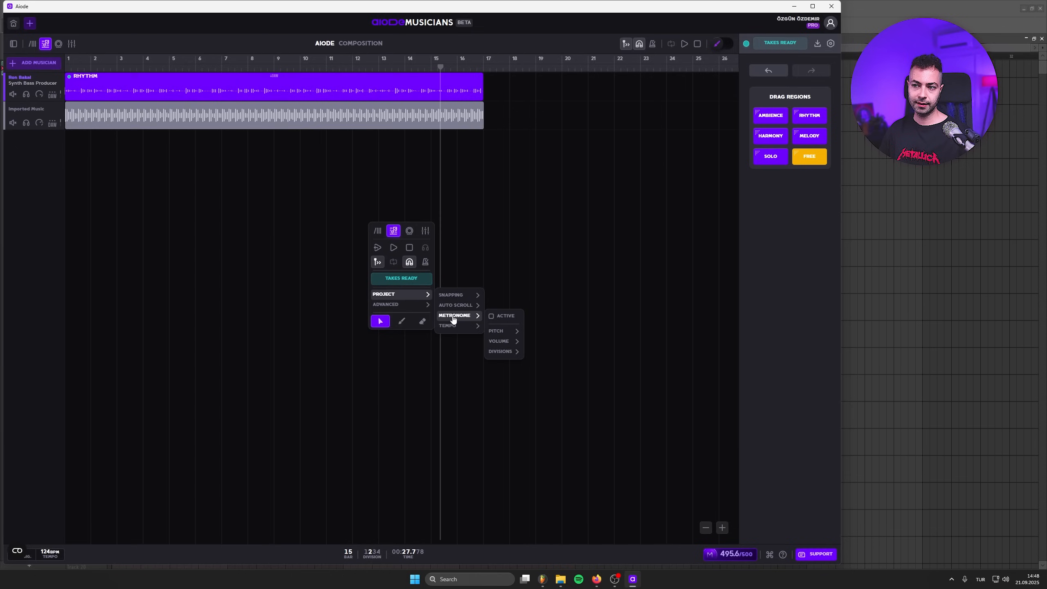
pyautogui.click(497, 307)
# - Set the waveform style to Full in the advanced options and look over the remaining project and advanced options
pyautogui.moveTo(395, 305)
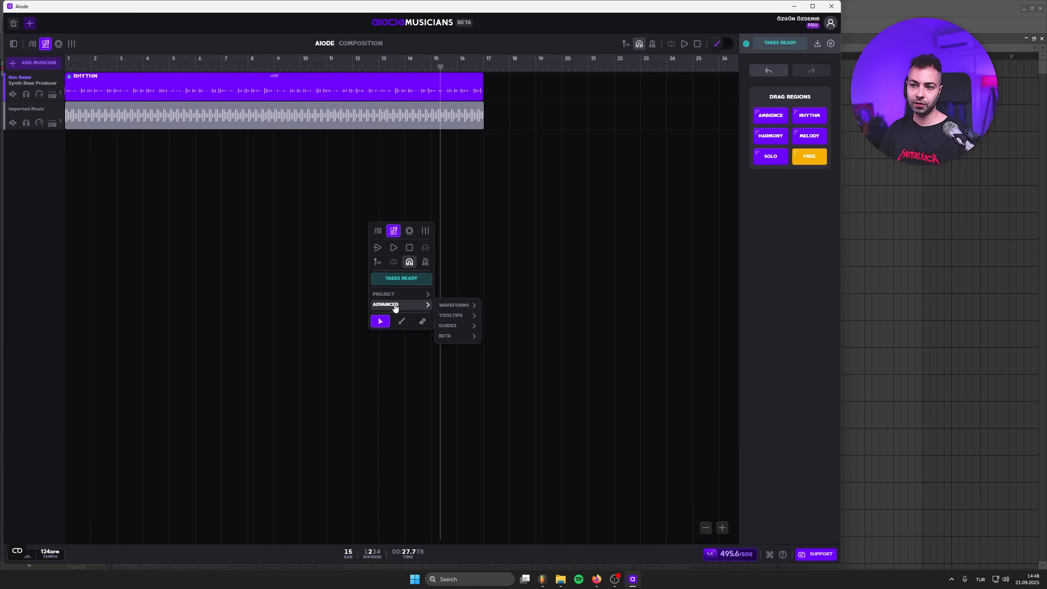
pyautogui.moveTo(454, 305)
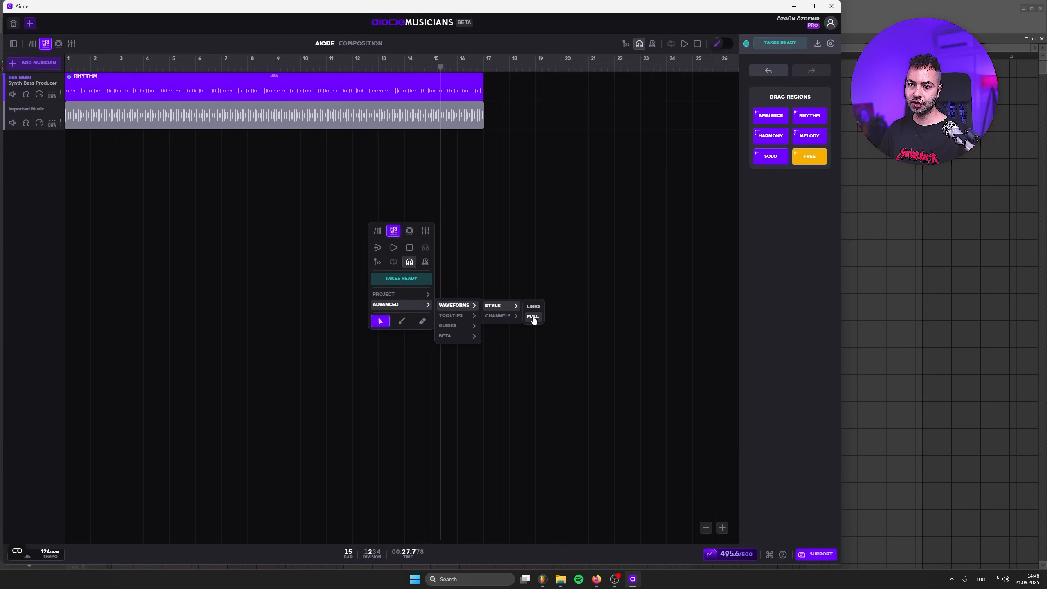
pyautogui.click(532, 315)
pyautogui.rightClick(294, 369)
pyautogui.moveTo(295, 434)
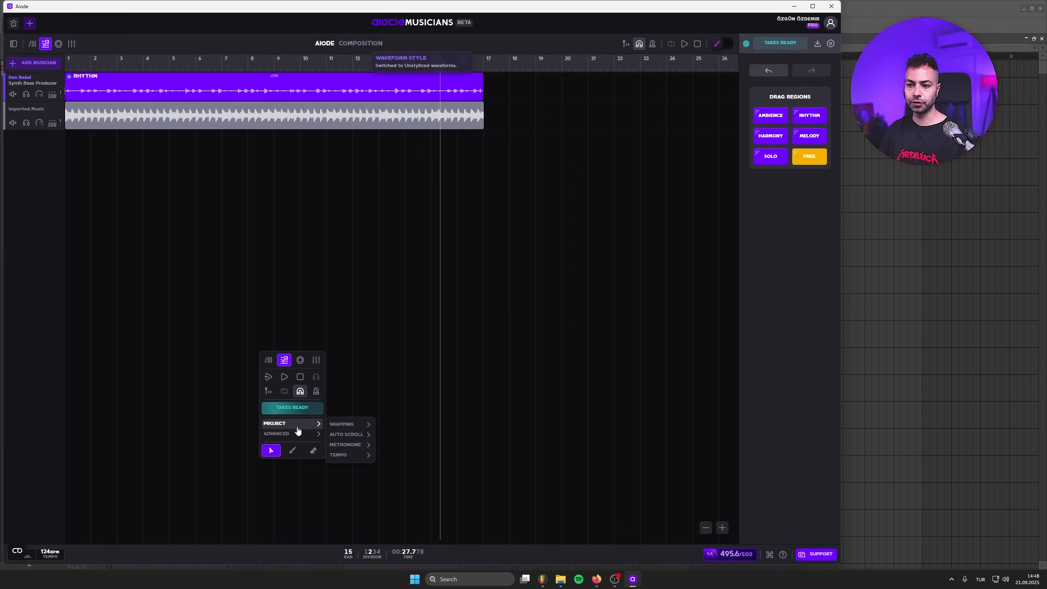
pyautogui.moveTo(339, 456)
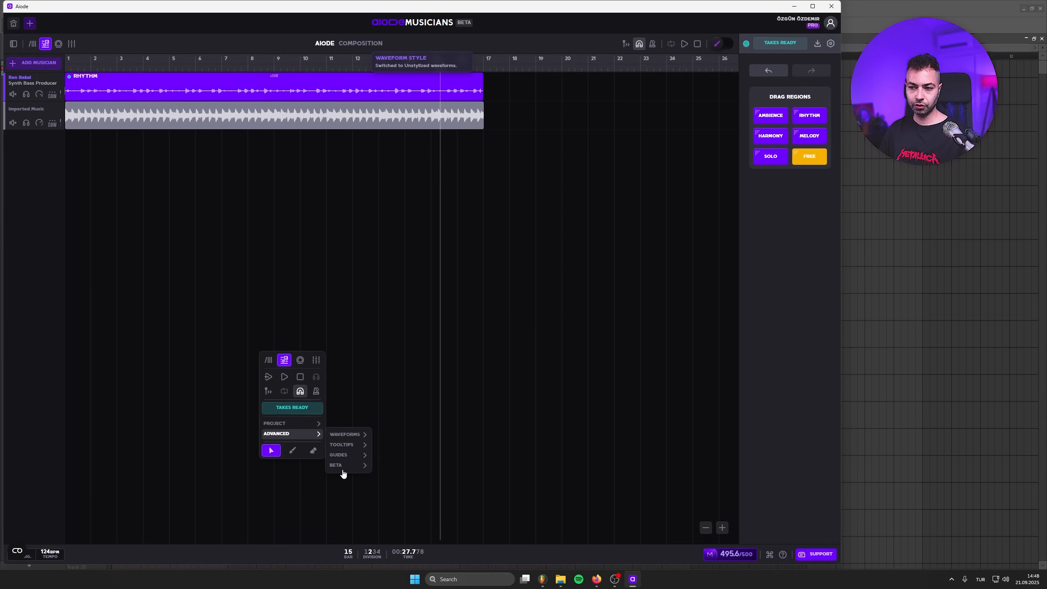
pyautogui.click(184, 268)
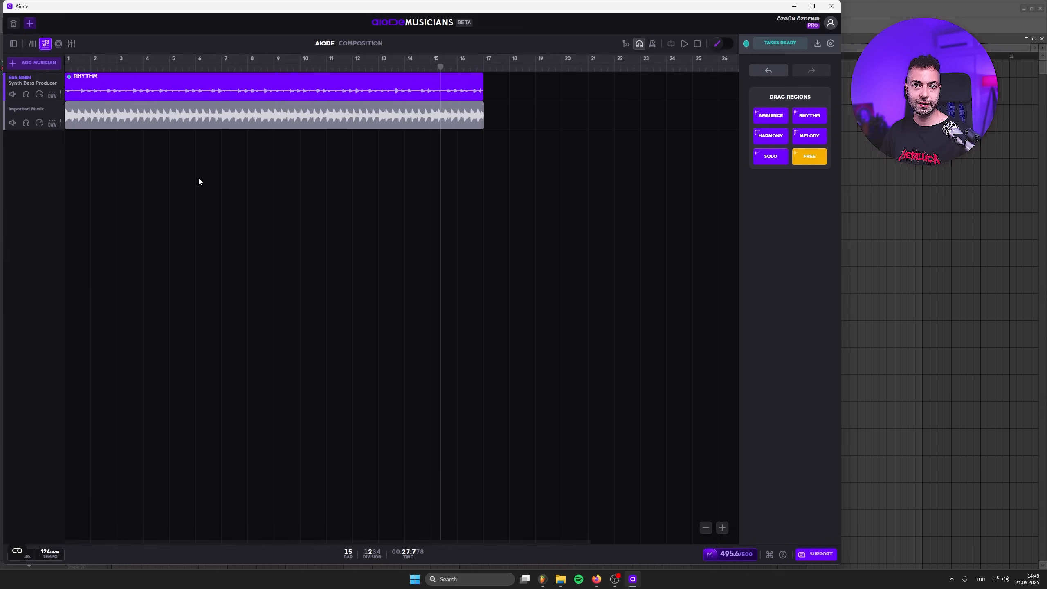
# - Add the electric guitarist to the composition as a new musician track
pyautogui.click(37, 71)
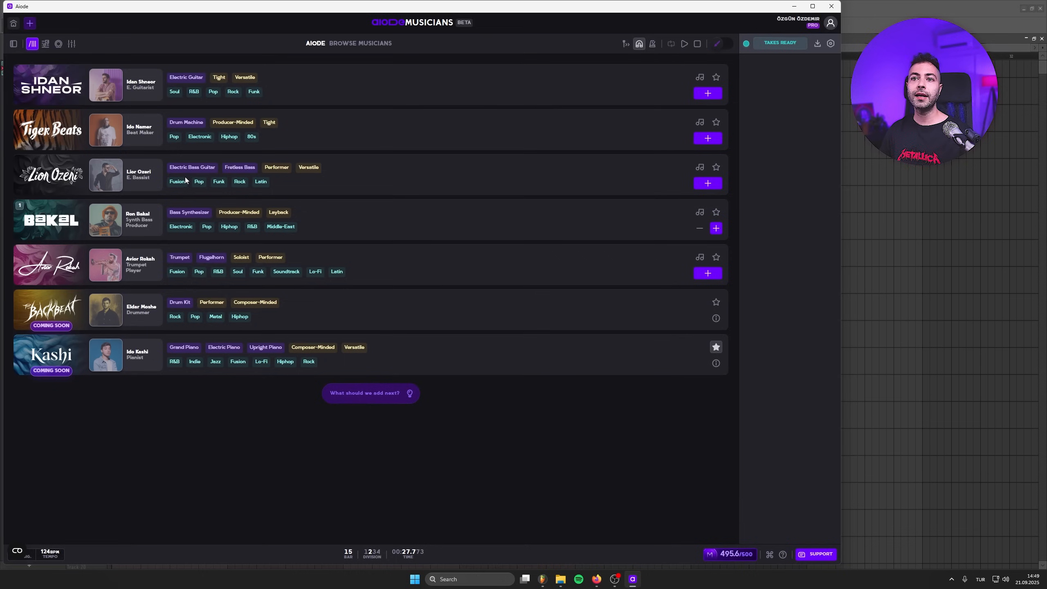
pyautogui.click(709, 94)
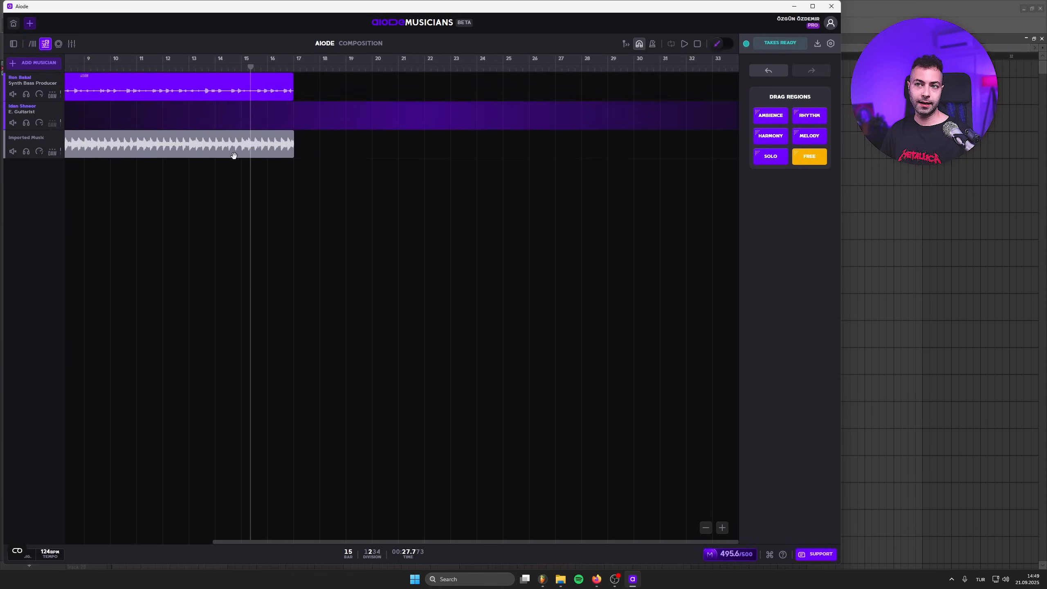
pyautogui.moveTo(389, 541); pyautogui.dragTo(241, 543)
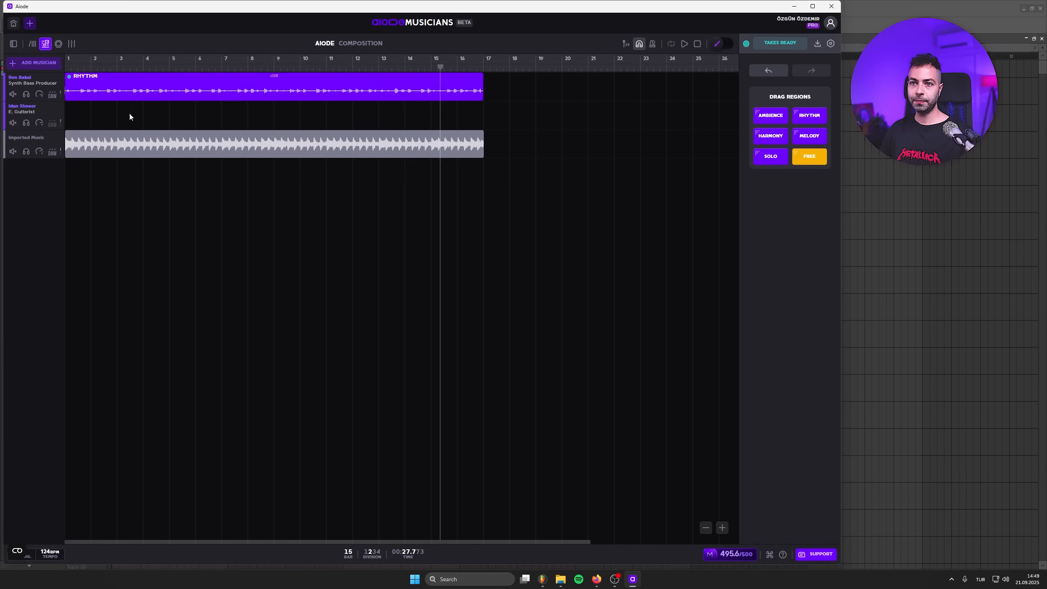
# - Create two-bar Solo regions at bars 1, 5, 9 and 13 on the electric guitarist's track and generate them
pyautogui.moveTo(77, 117); pyautogui.dragTo(430, 119)
pyautogui.click(84, 182)
pyautogui.click(188, 183)
pyautogui.click(294, 182)
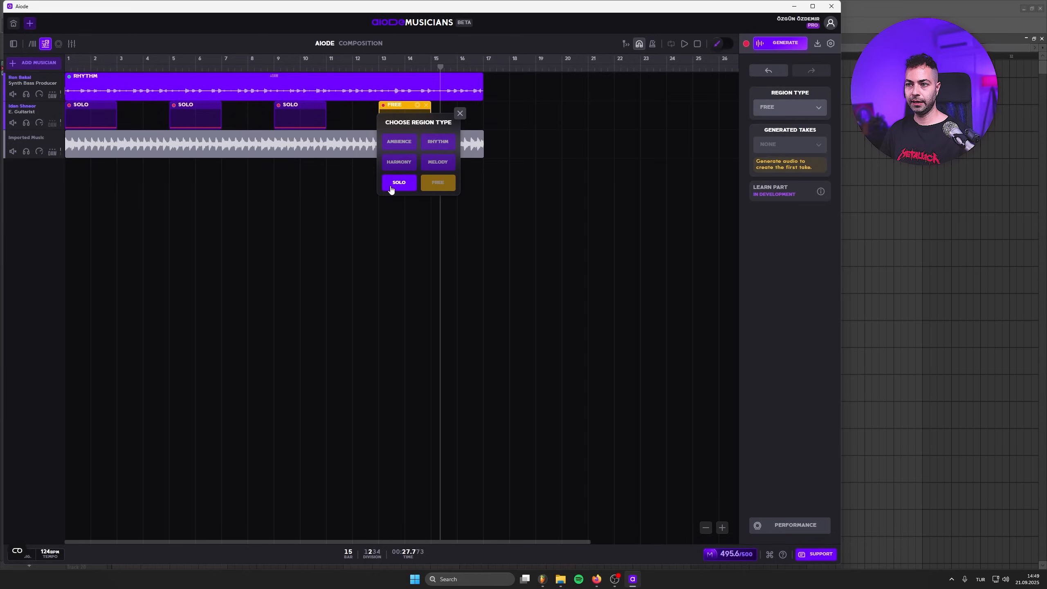
pyautogui.click(389, 181)
pyautogui.click(784, 45)
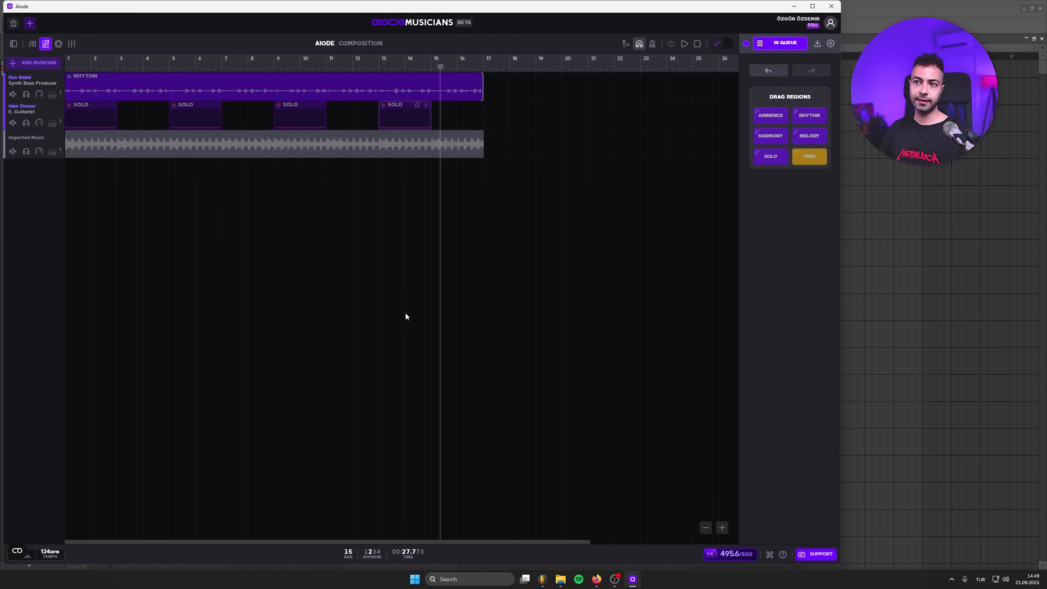
# - Play the composition from the start with the guitar solos isolated, and listen to the full mix from about bar 8
pyautogui.moveTo(88, 68); pyautogui.dragTo(11, 69)
pyautogui.press('space')
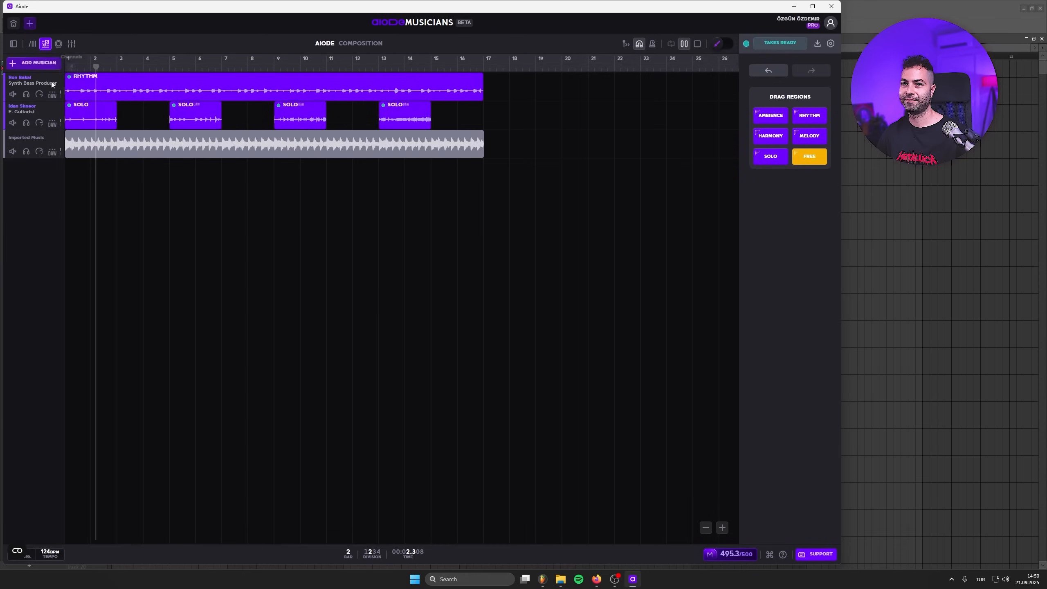
pyautogui.click(25, 123)
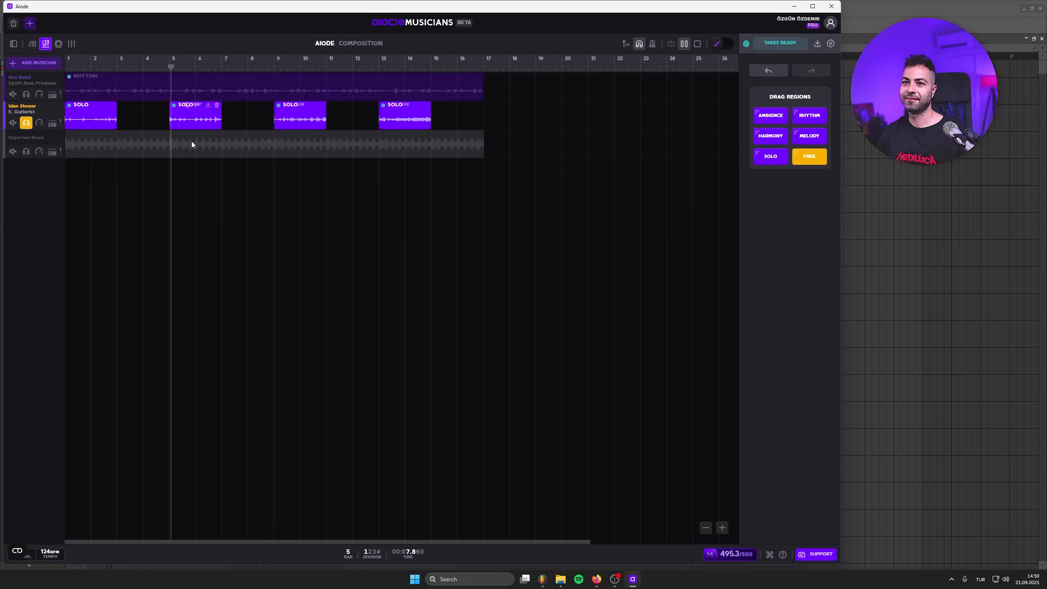
pyautogui.press('space')
pyautogui.click(26, 124)
pyautogui.click(265, 61)
pyautogui.press('space')
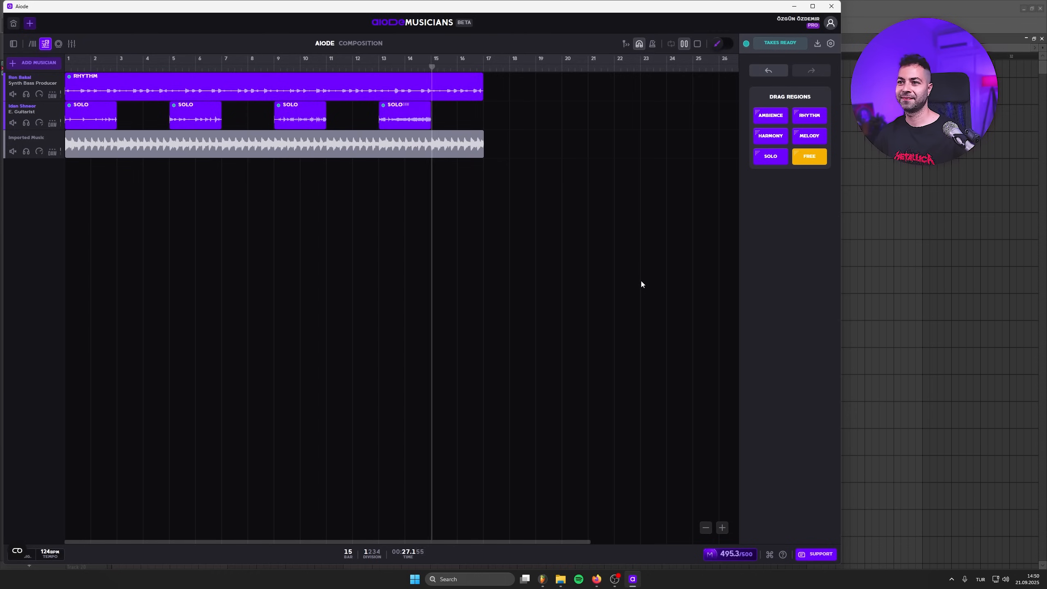
pyautogui.press('space')
# - Add a second electric guitarist track and fill bars 1 to 16 with a Rhythm region
pyautogui.click(38, 65)
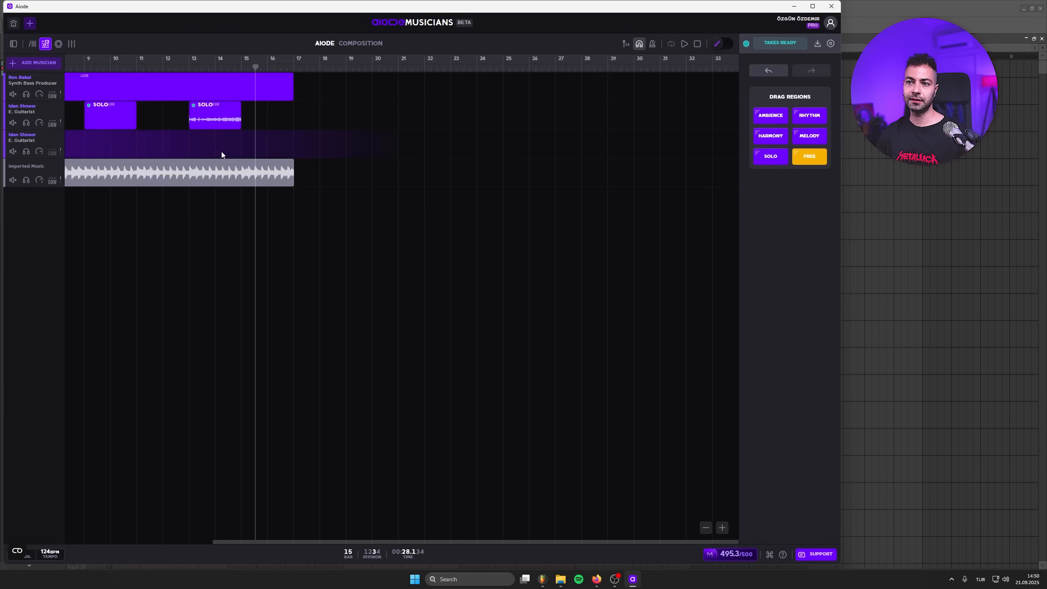
pyautogui.moveTo(387, 541); pyautogui.dragTo(164, 532)
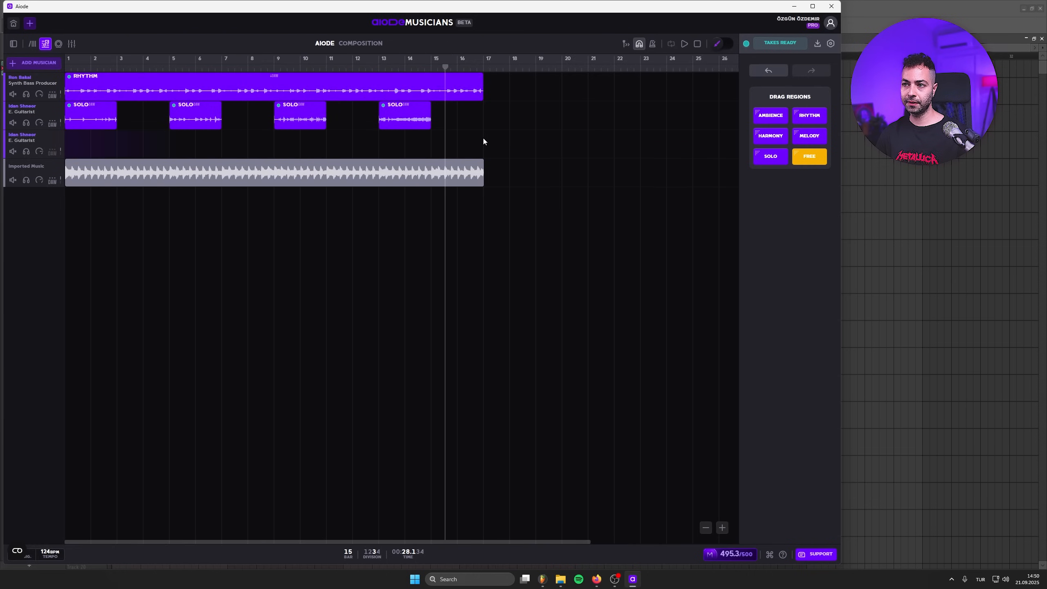
pyautogui.moveTo(483, 138); pyautogui.dragTo(31, 137)
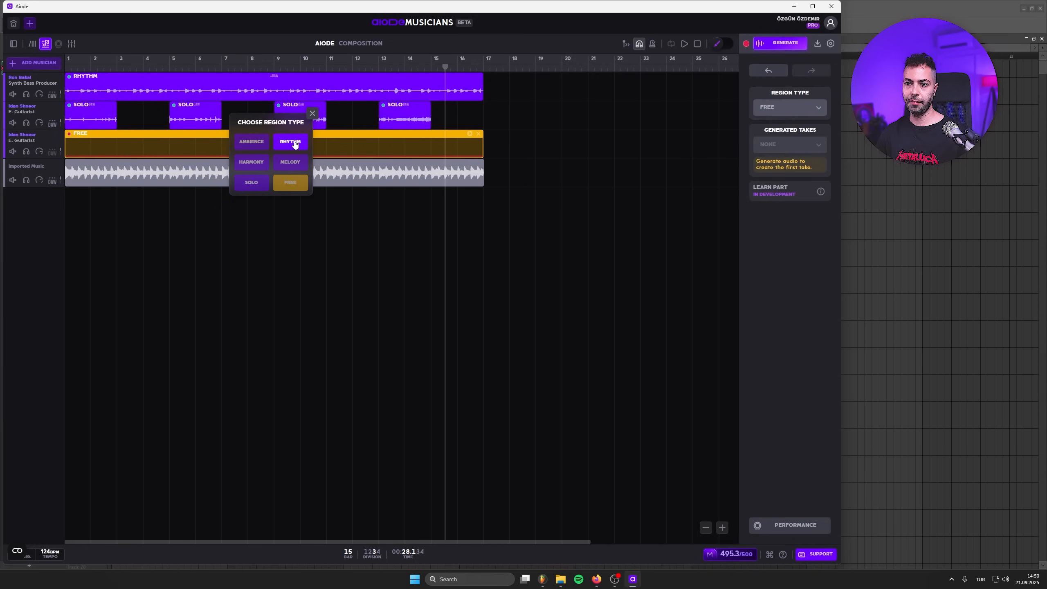
pyautogui.click(295, 143)
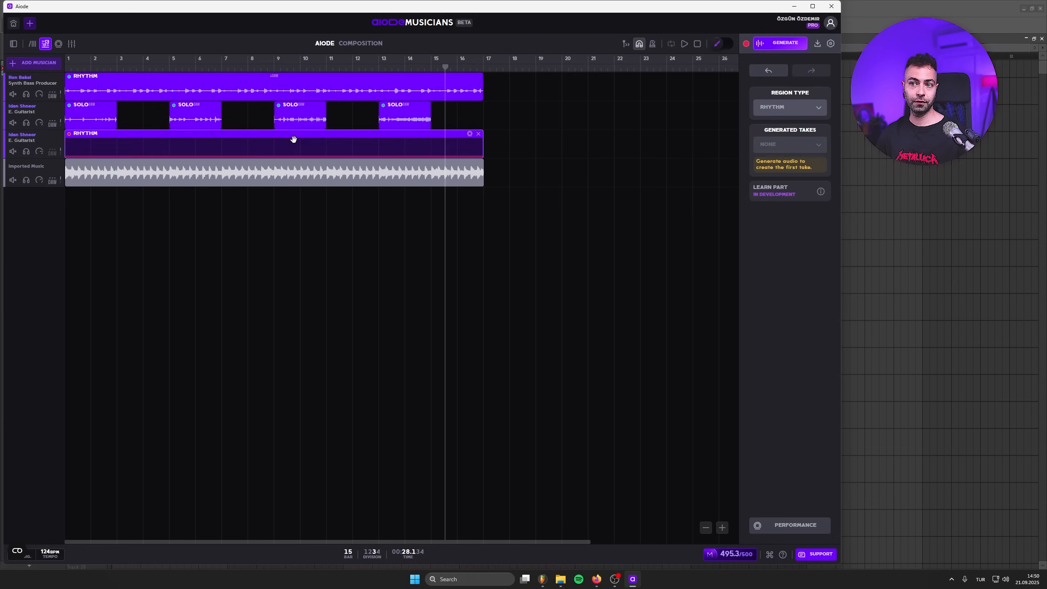
# - Add the trumpet player with an Ambience region over bars 1 to 16 and generate the new takes
pyautogui.click(29, 64)
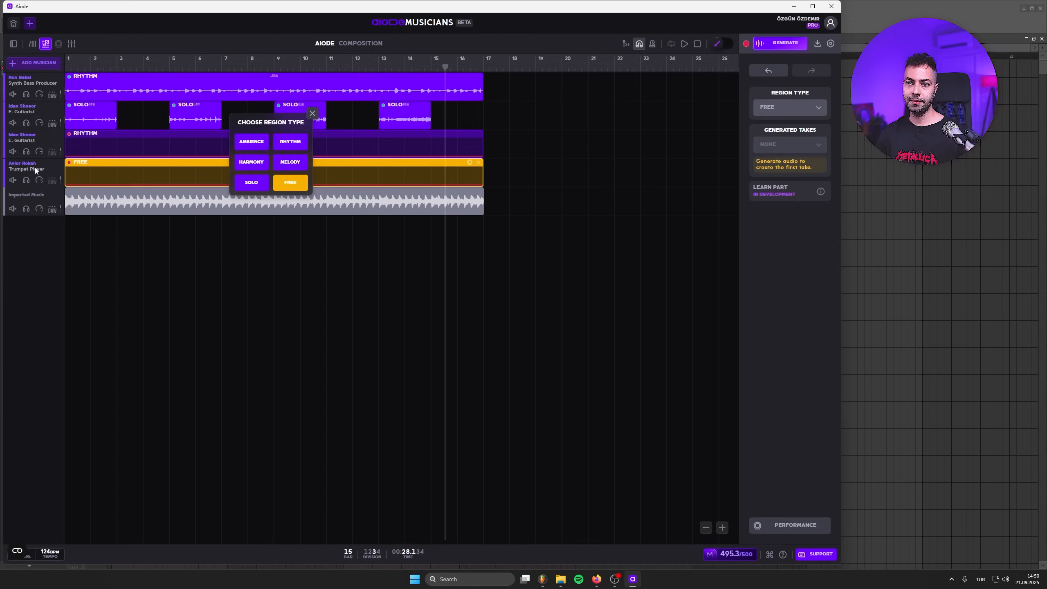
pyautogui.click(261, 140)
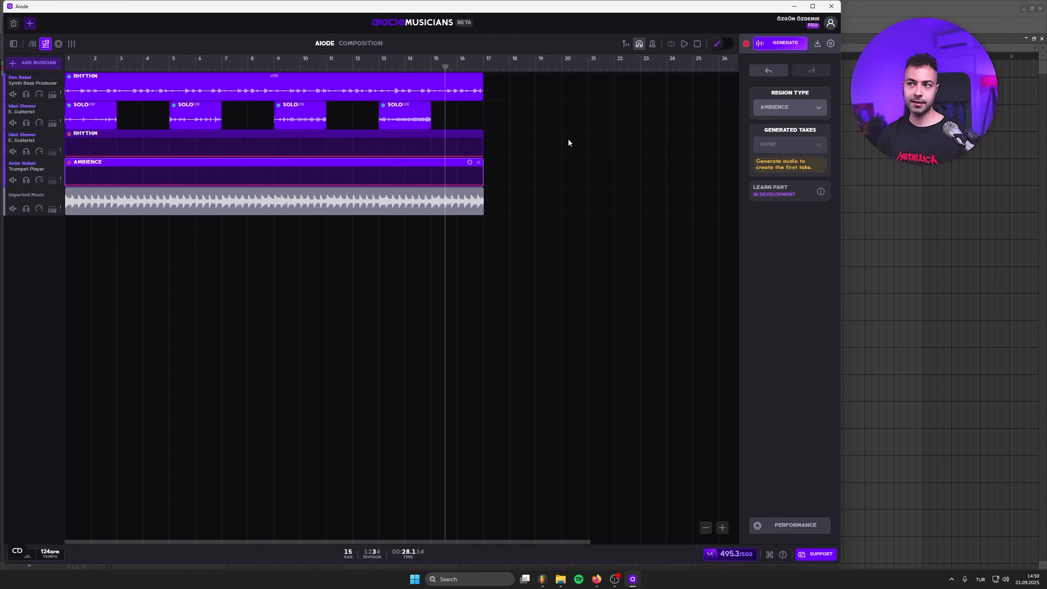
pyautogui.click(773, 43)
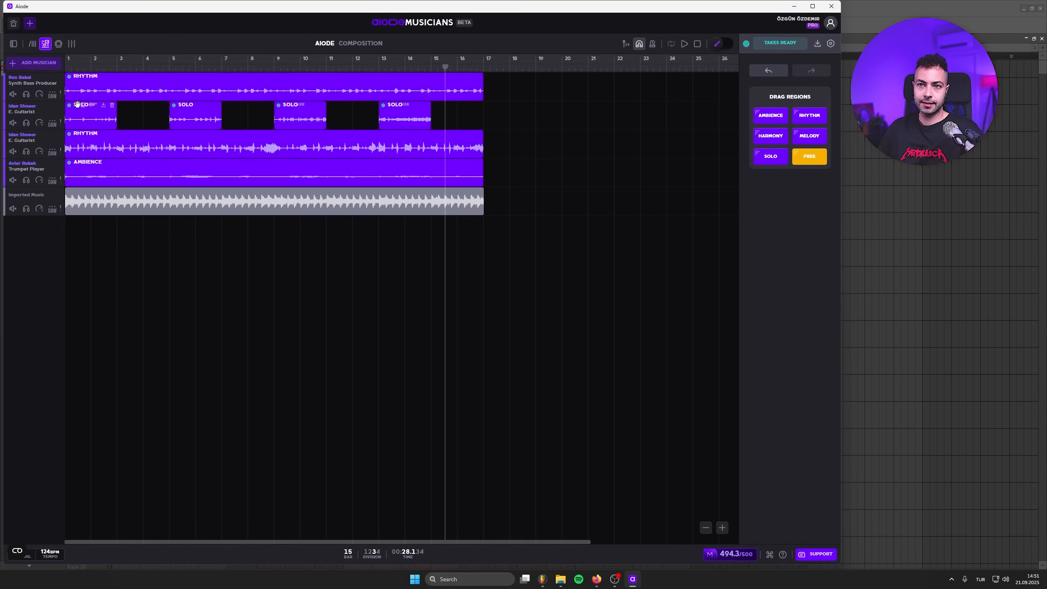
# - Play the composition from the start, soloing the trumpet and rhythm guitar tracks before returning to the full mix
pyautogui.click(68, 67)
pyautogui.press('space')
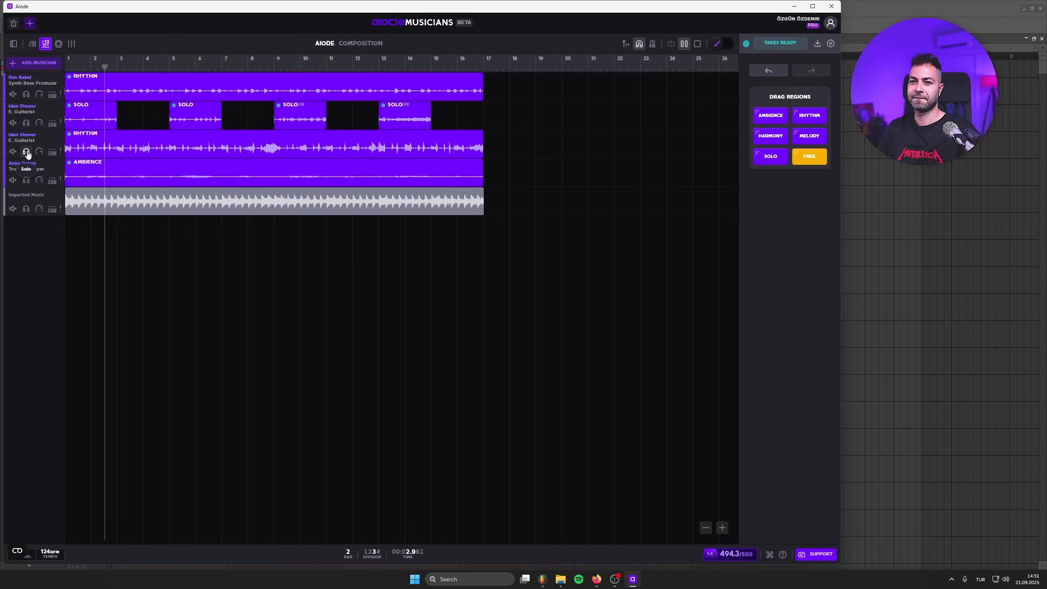
pyautogui.click(26, 180)
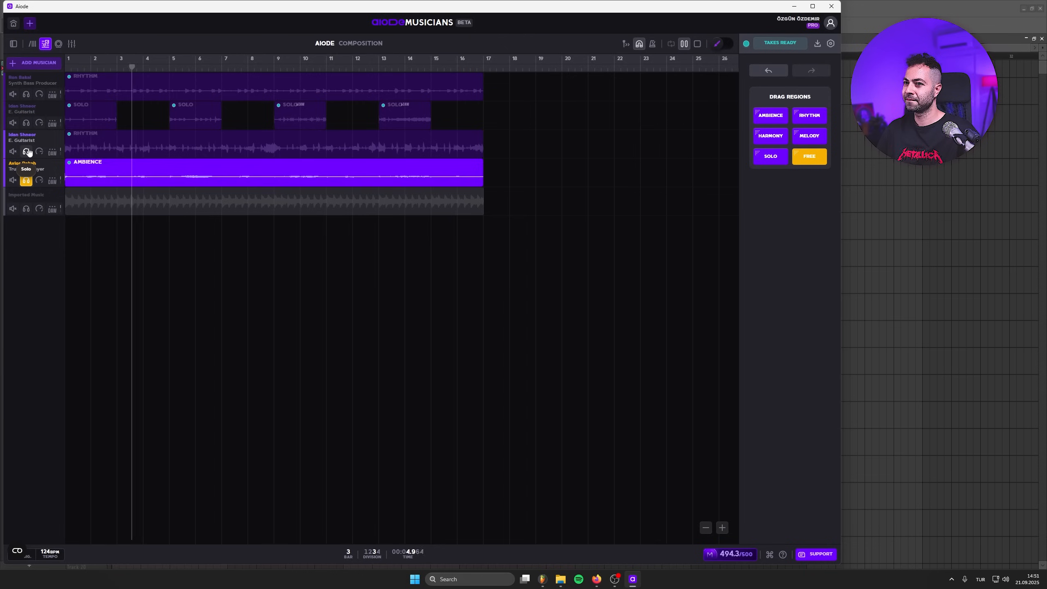
pyautogui.click(27, 152)
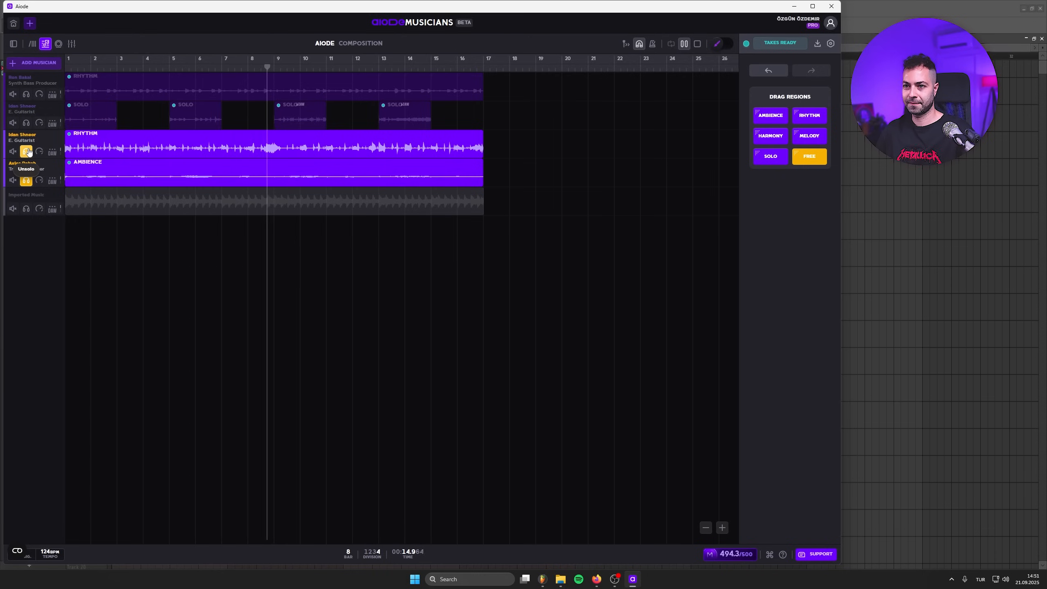
pyautogui.click(27, 152)
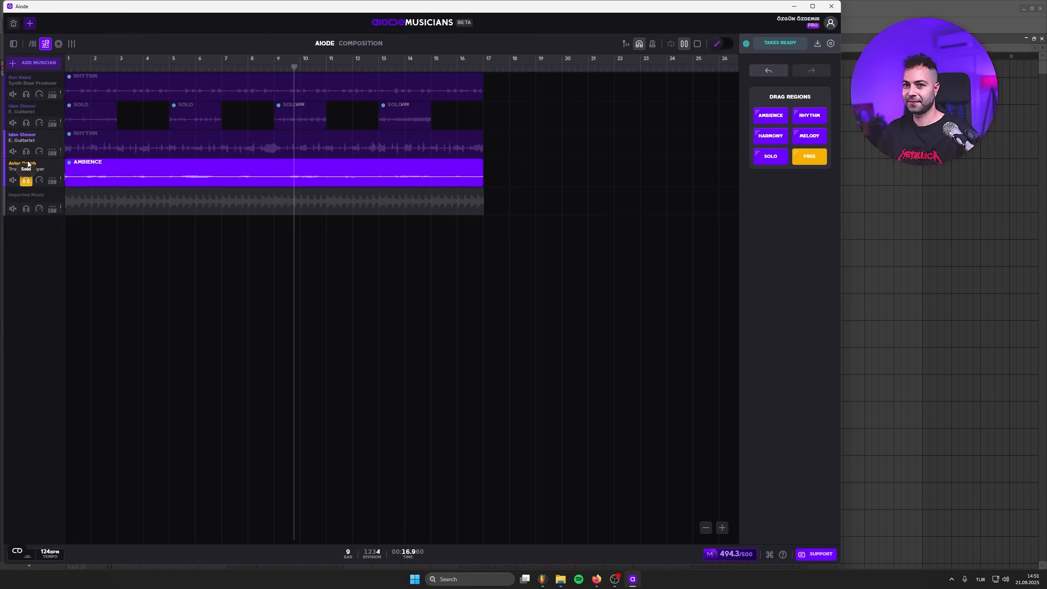
pyautogui.click(27, 181)
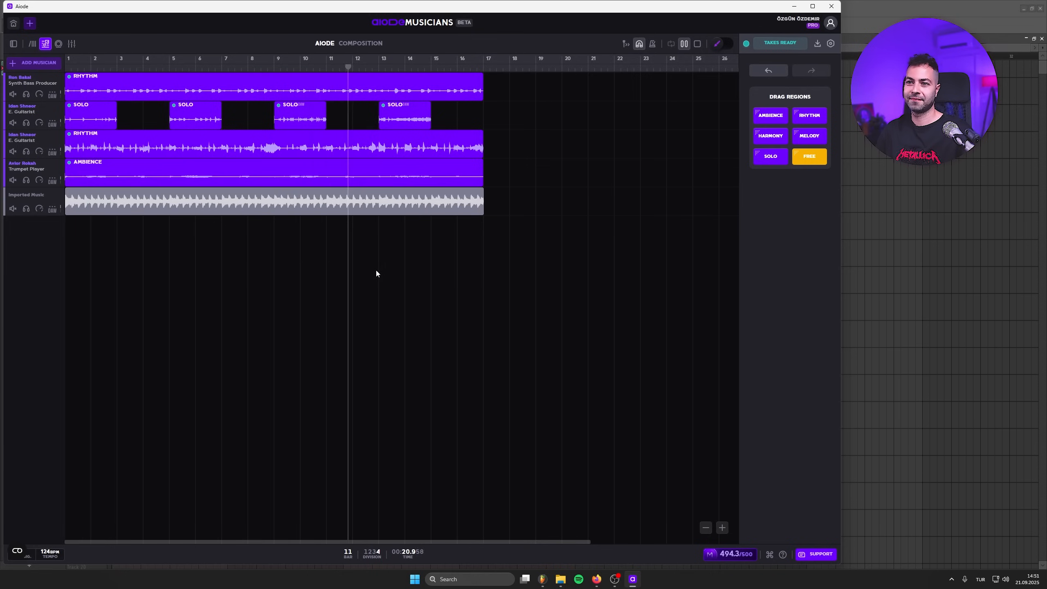
pyautogui.press('space')
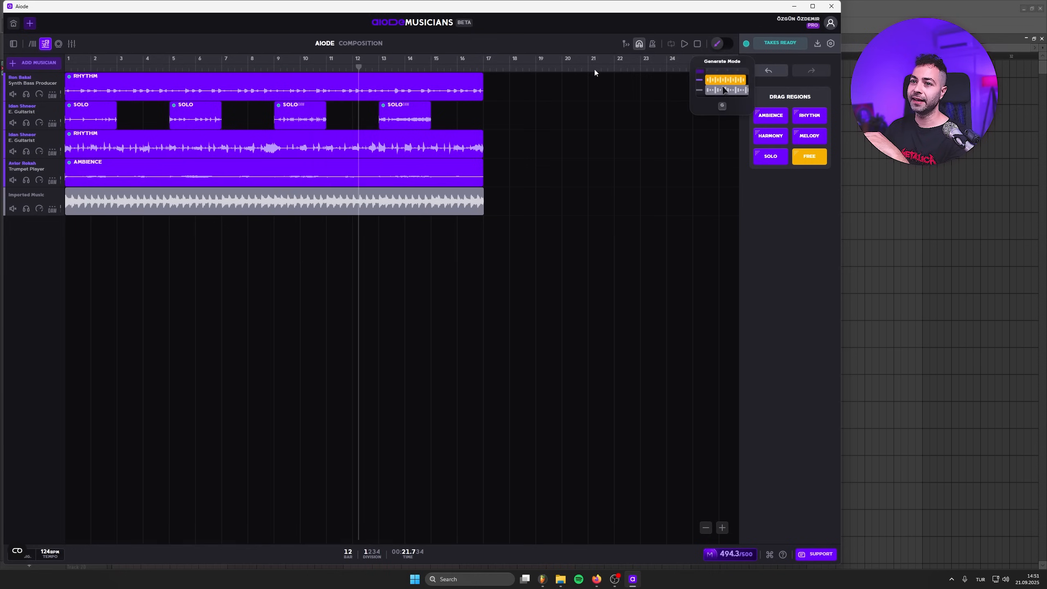
# - In Generate Mode, mark the guitarist's first Solo region in bars 1 and 2 and regenerate it
pyautogui.moveTo(96, 110)
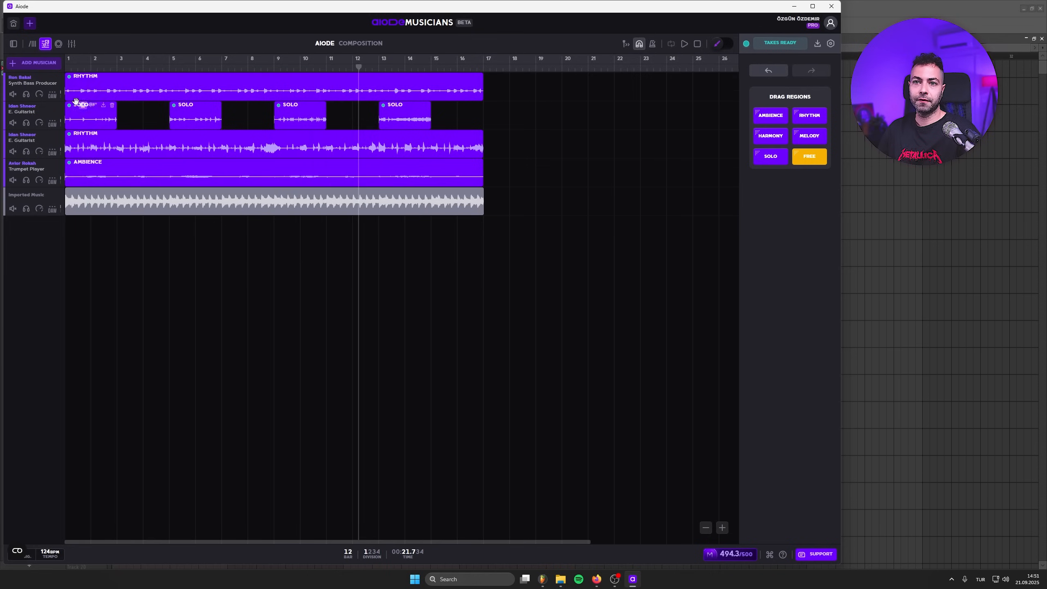
pyautogui.click(727, 46)
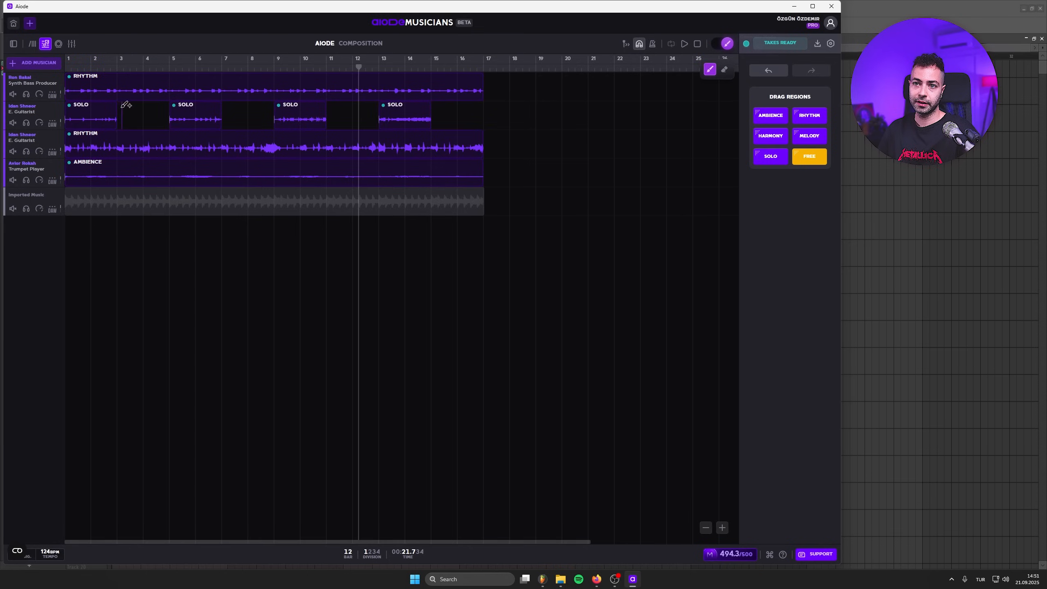
pyautogui.moveTo(122, 110); pyautogui.dragTo(90, 109)
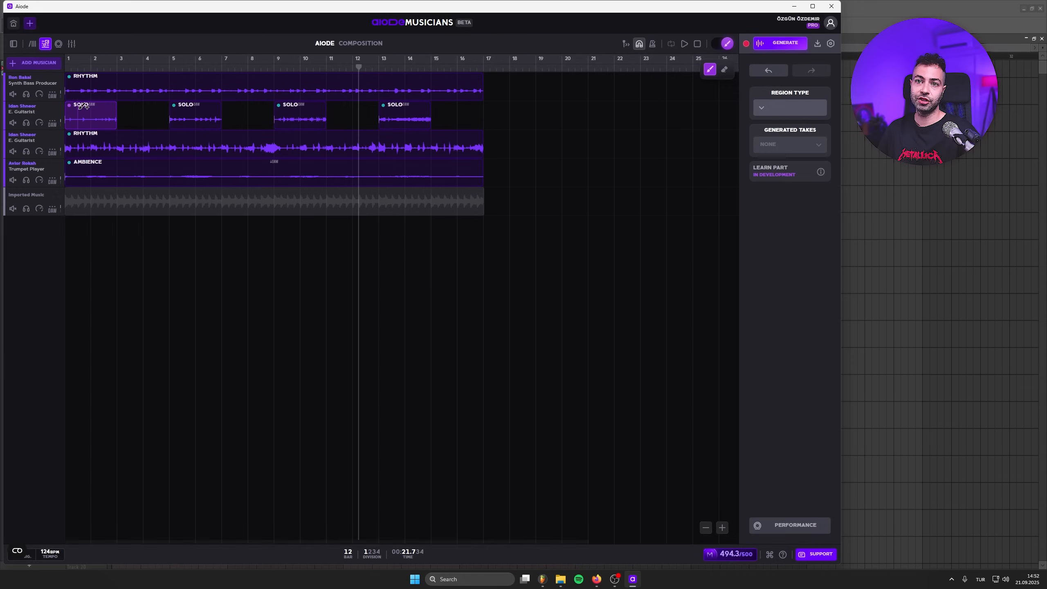
pyautogui.click(781, 43)
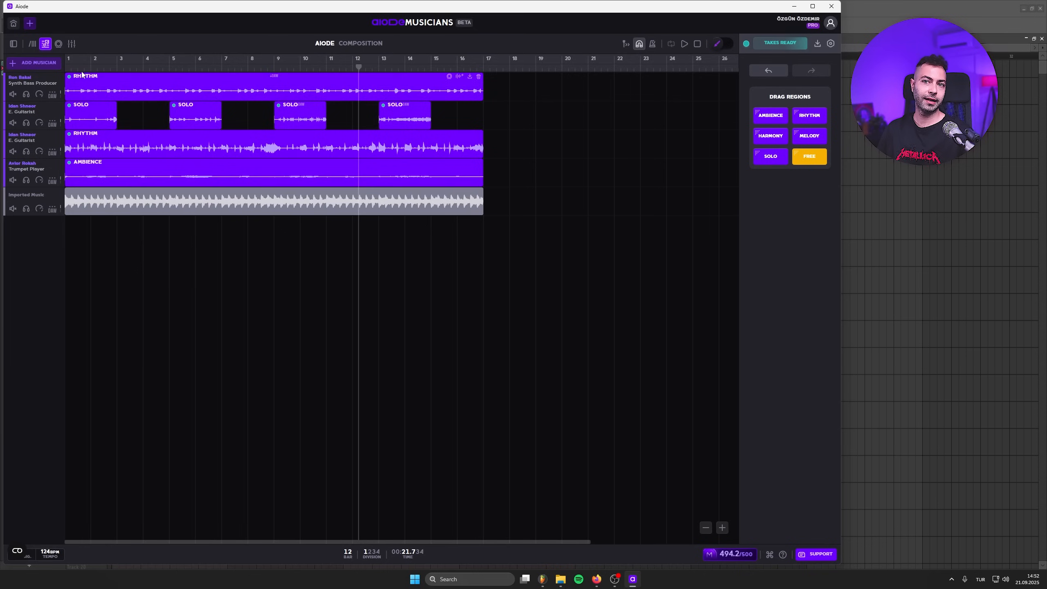
# - Audition the regenerated guitar solo on its own and again from the start with all tracks playing
pyautogui.click(26, 122)
pyautogui.press('space')
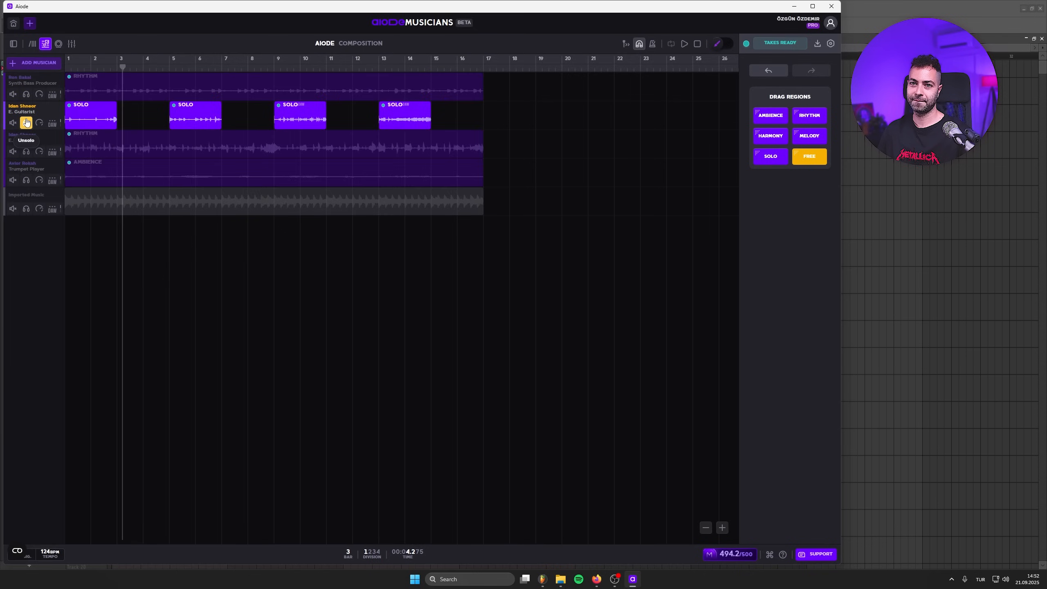
pyautogui.click(27, 122)
pyautogui.press('space')
pyautogui.click(67, 66)
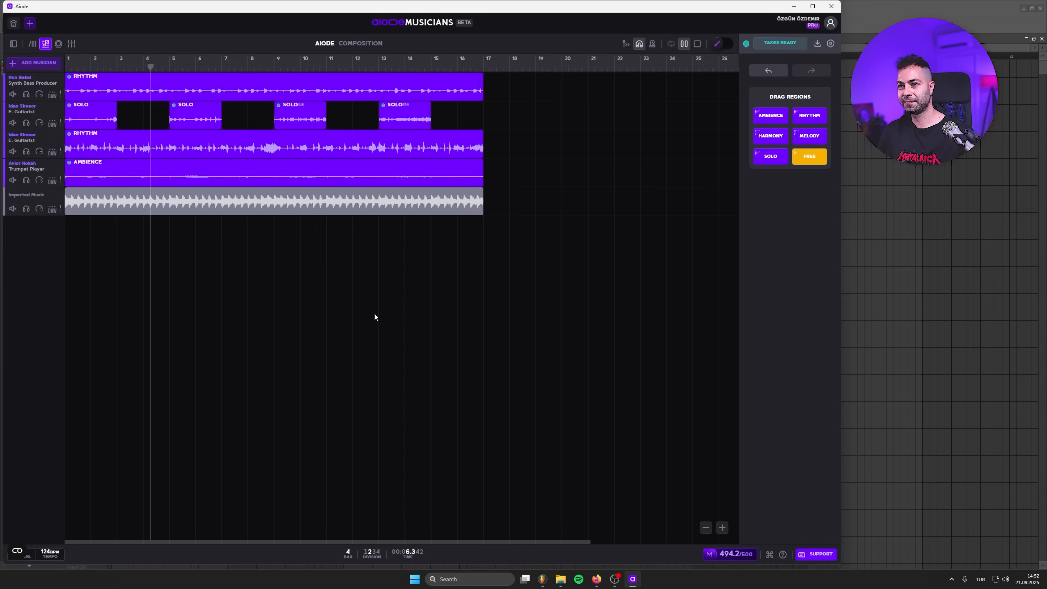
pyautogui.press('space')
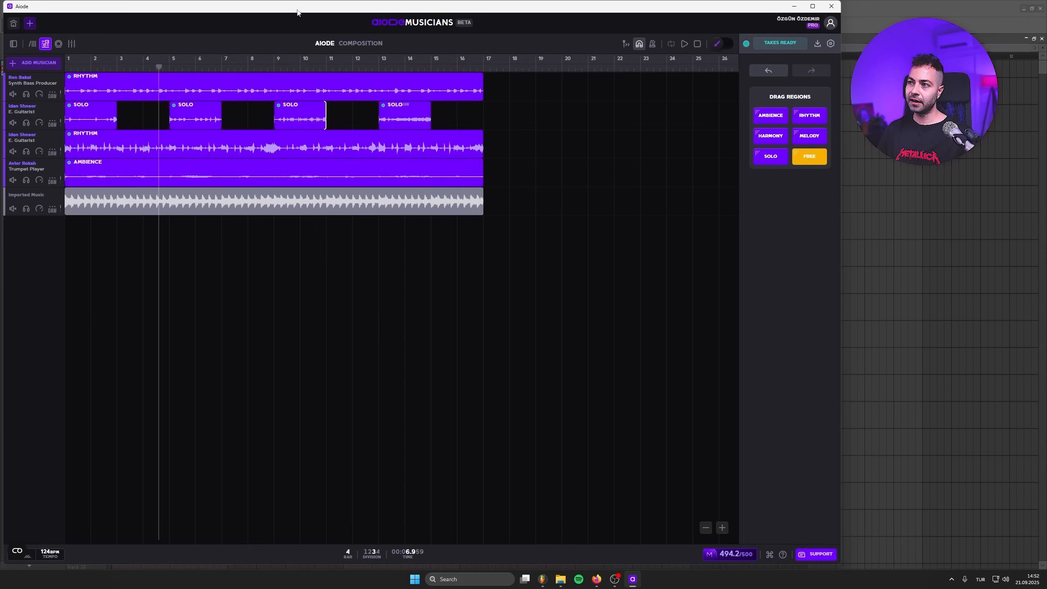
# - Move the Aiode window clear of FL Studio's playlist and place the full synth bass take on Track 4 from bar 1
pyautogui.moveTo(302, 13); pyautogui.dragTo(370, 296)
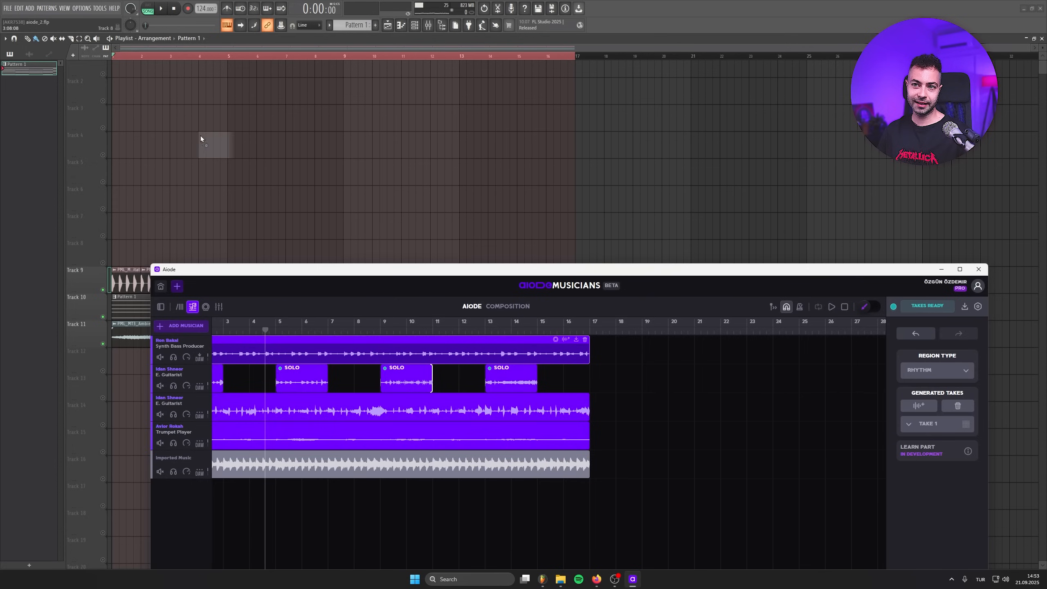
pyautogui.moveTo(200, 136); pyautogui.dragTo(200, 142)
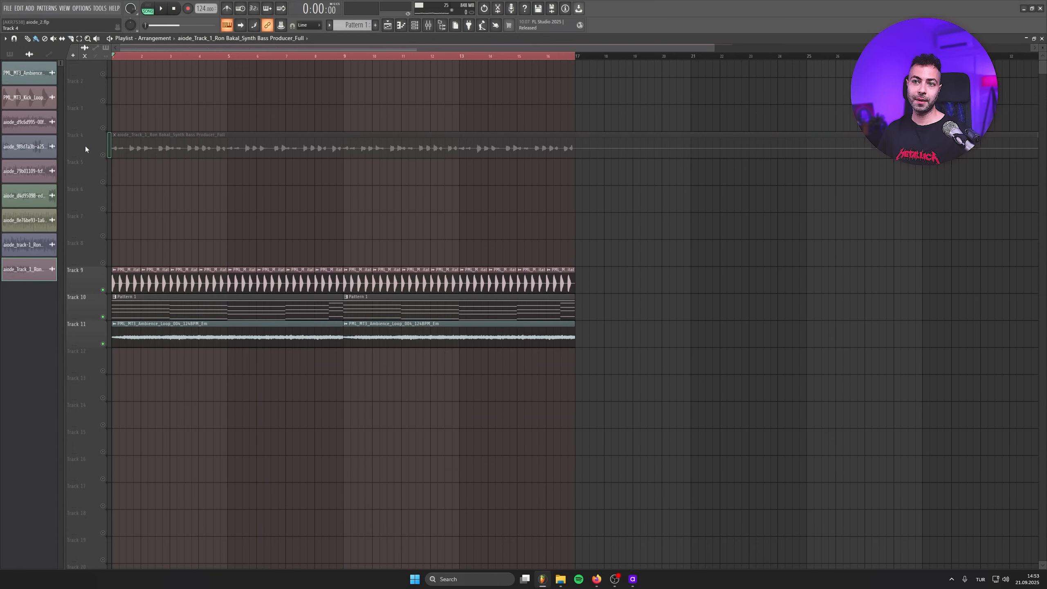
# - Move the full synth bass clip to Track 8 and, during playback, raise its clip gain to about 6 dB
pyautogui.moveTo(134, 153); pyautogui.dragTo(133, 254)
pyautogui.scroll(1, 666, 116)
pyautogui.press('space')
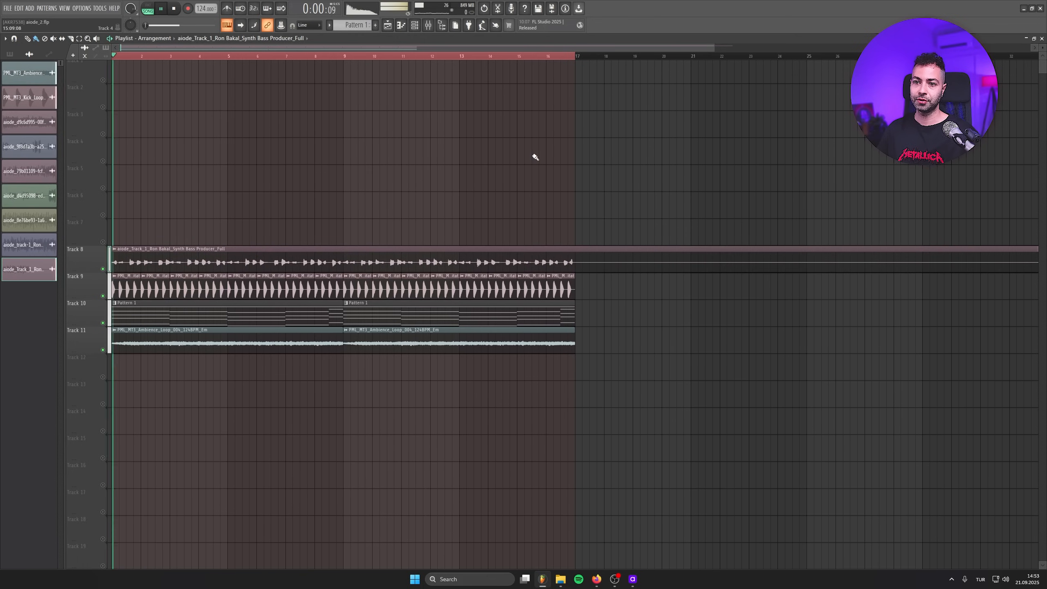
pyautogui.scroll(1, 425, 187)
pyautogui.moveTo(575, 295); pyautogui.dragTo(575, 285)
# - Route the synth bass clip to the Bass mixer track and fine-tune its clip gain to 5.9 dB during playback
pyautogui.doubleClick(532, 266)
pyautogui.press('space')
pyautogui.doubleClick(256, 85)
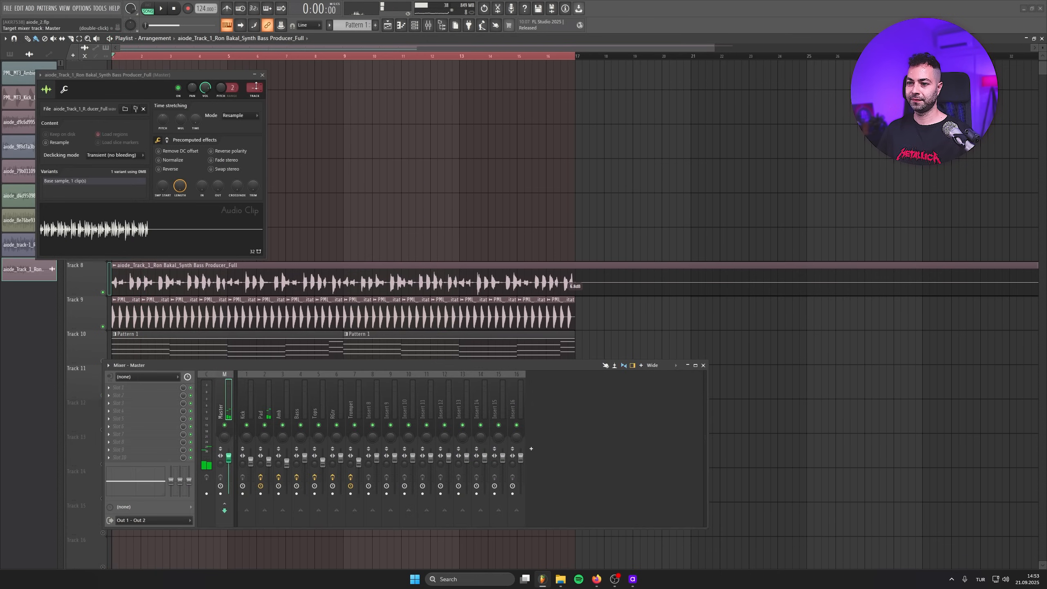
pyautogui.press('space')
pyautogui.click(263, 75)
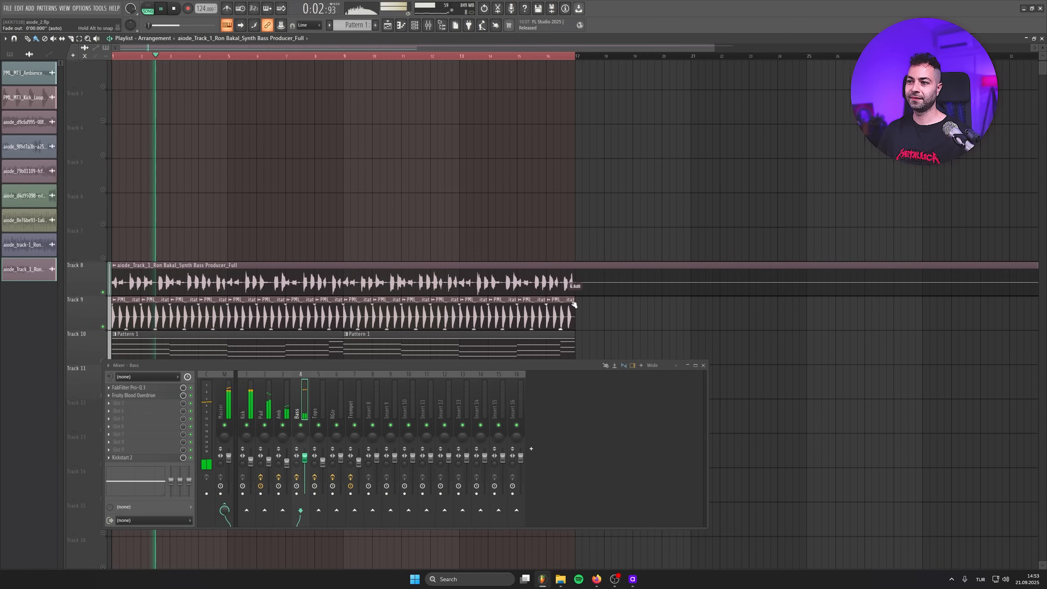
pyautogui.moveTo(575, 294); pyautogui.dragTo(575, 297)
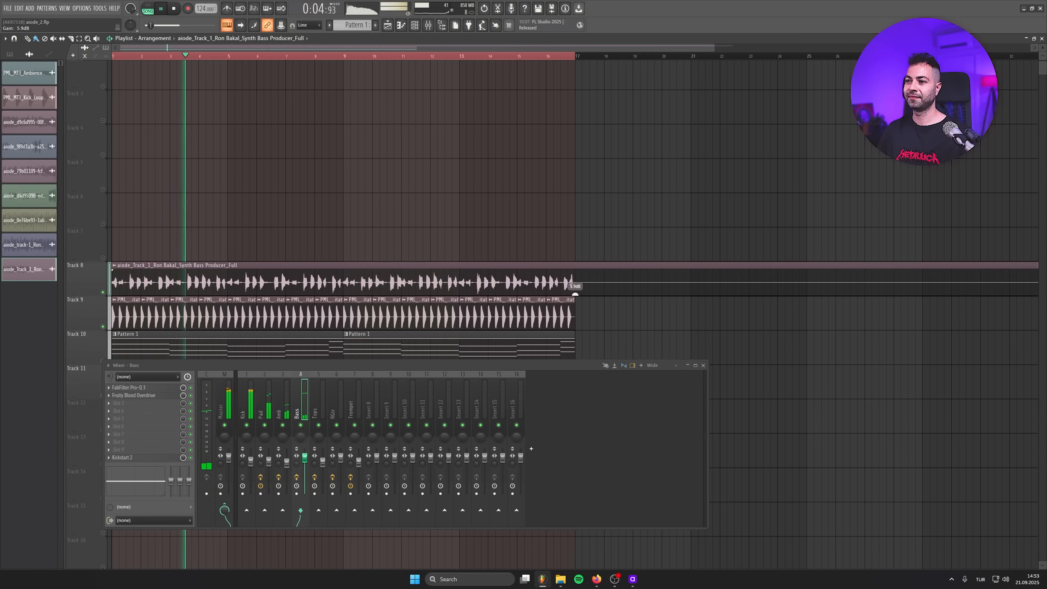
pyautogui.click(704, 365)
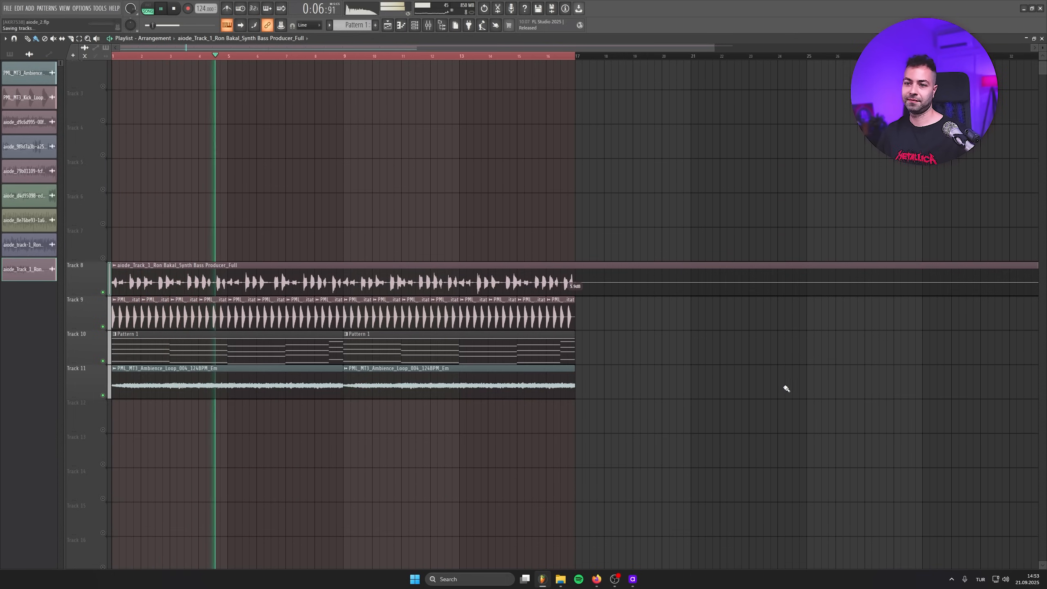
pyautogui.press('space')
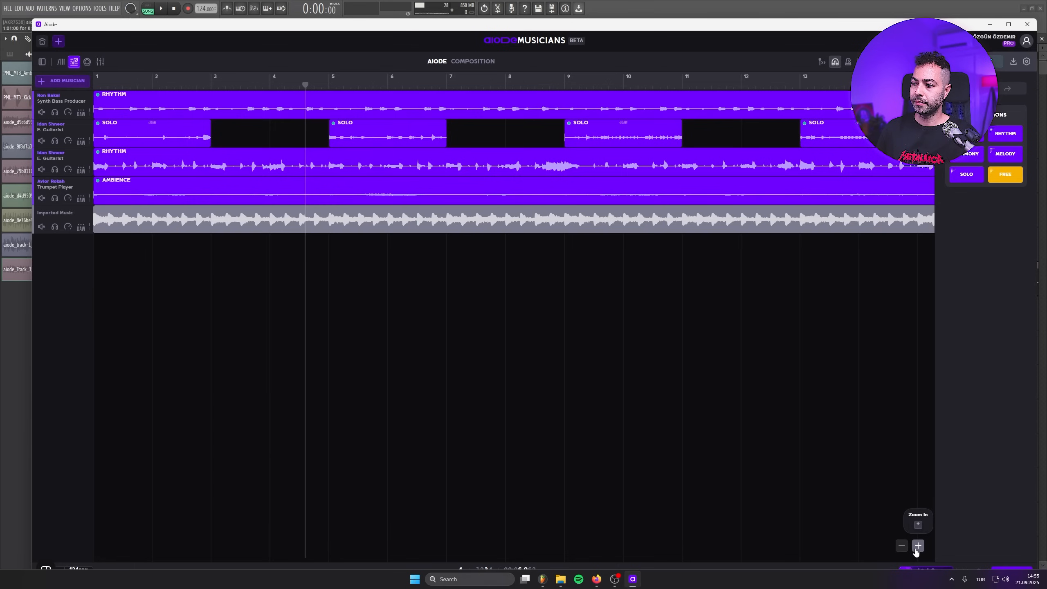
# - Bring a single guitar solo take and the full guitar solo track from Aiode into the playlist, and delete the single take
pyautogui.moveTo(311, 38); pyautogui.dragTo(395, 292)
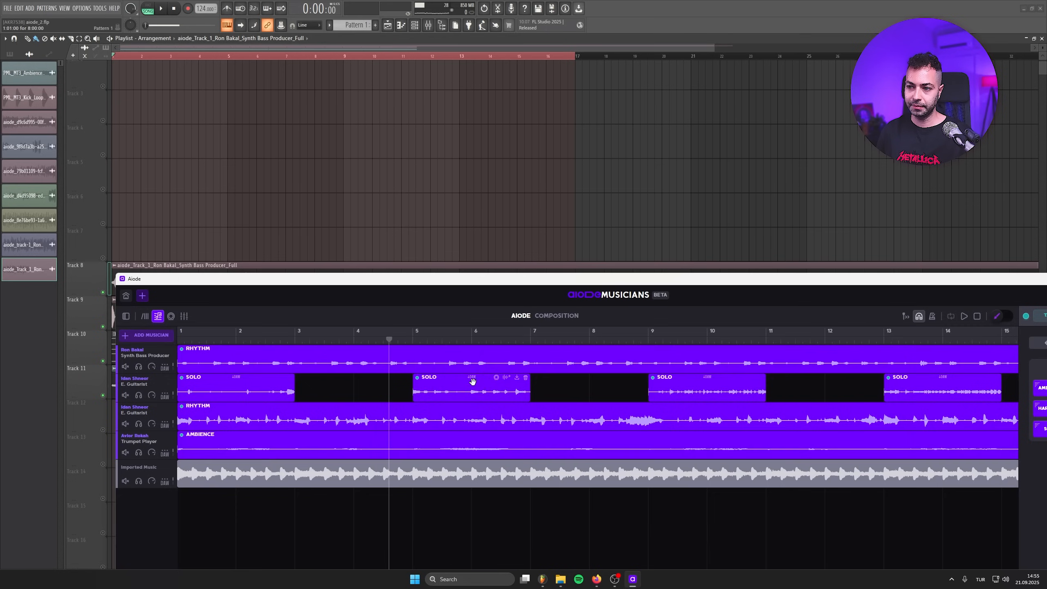
pyautogui.moveTo(472, 377); pyautogui.dragTo(376, 201)
pyautogui.moveTo(196, 257); pyautogui.dragTo(190, 257)
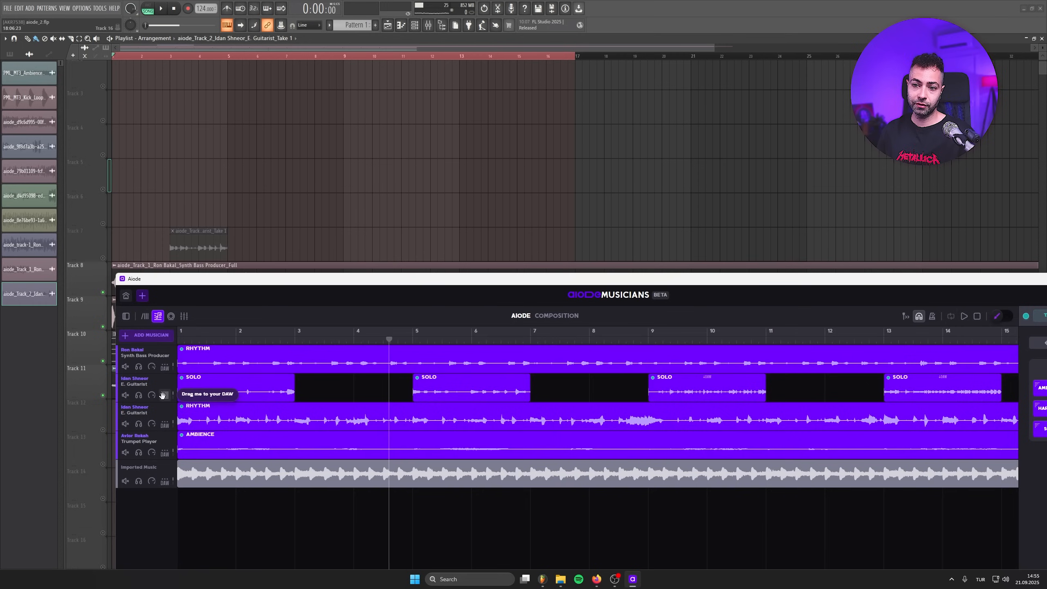
pyautogui.moveTo(217, 199); pyautogui.dragTo(217, 203)
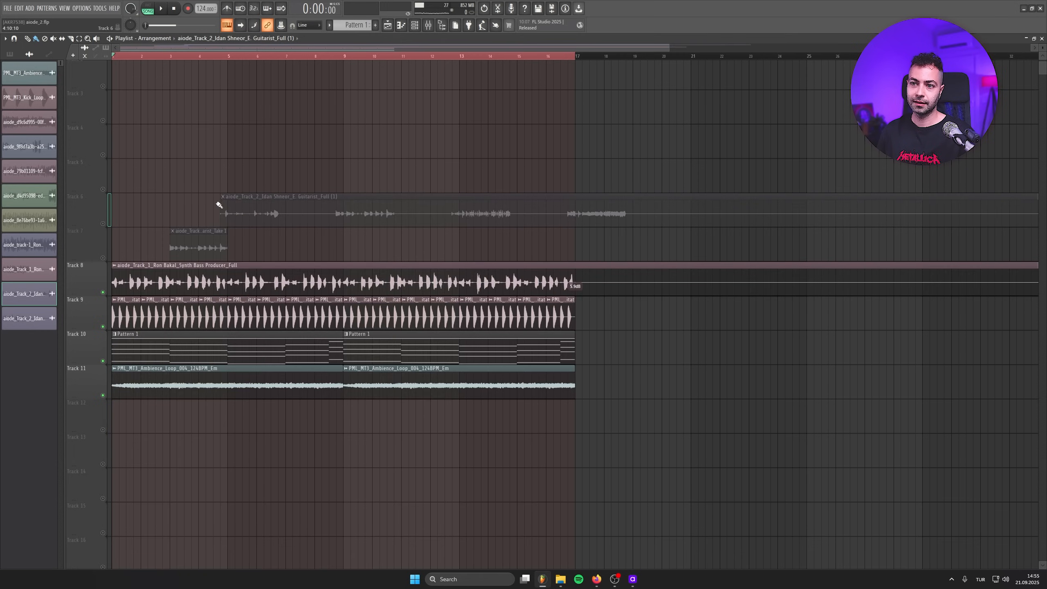
pyautogui.rightClick(188, 235)
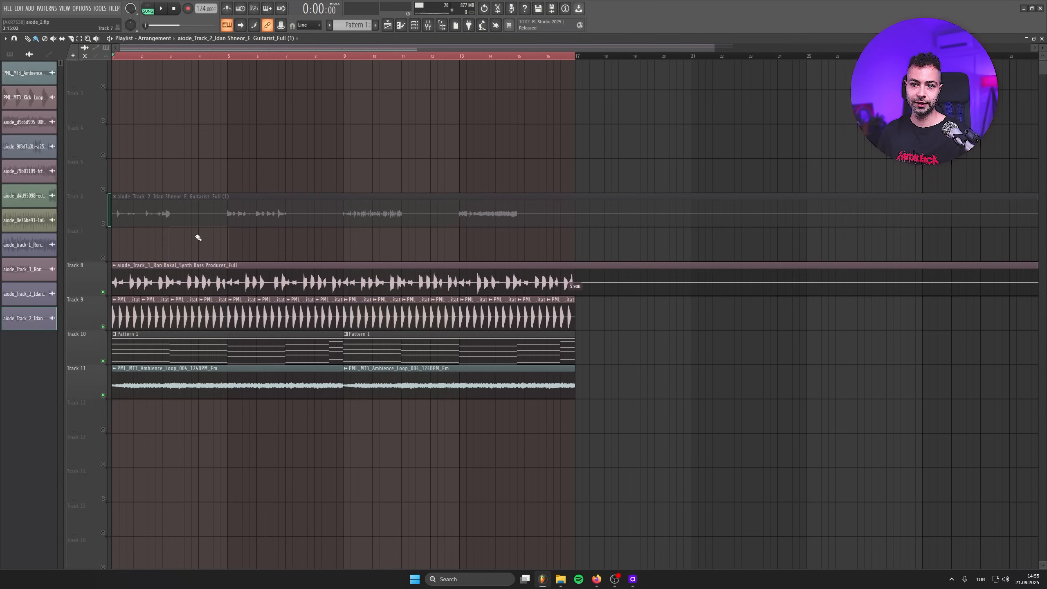
# - Bring the full rhythm guitar from Aiode onto Track 6 and the full trumpet onto Track 5, both starting at bar 1
pyautogui.click(633, 579)
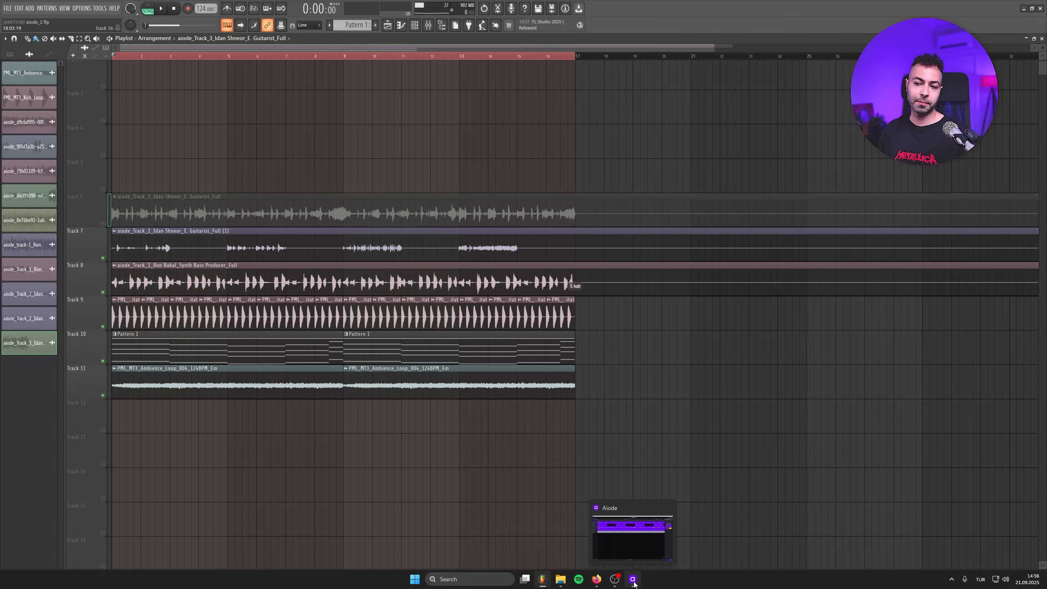
pyautogui.click(634, 580)
pyautogui.click(165, 452)
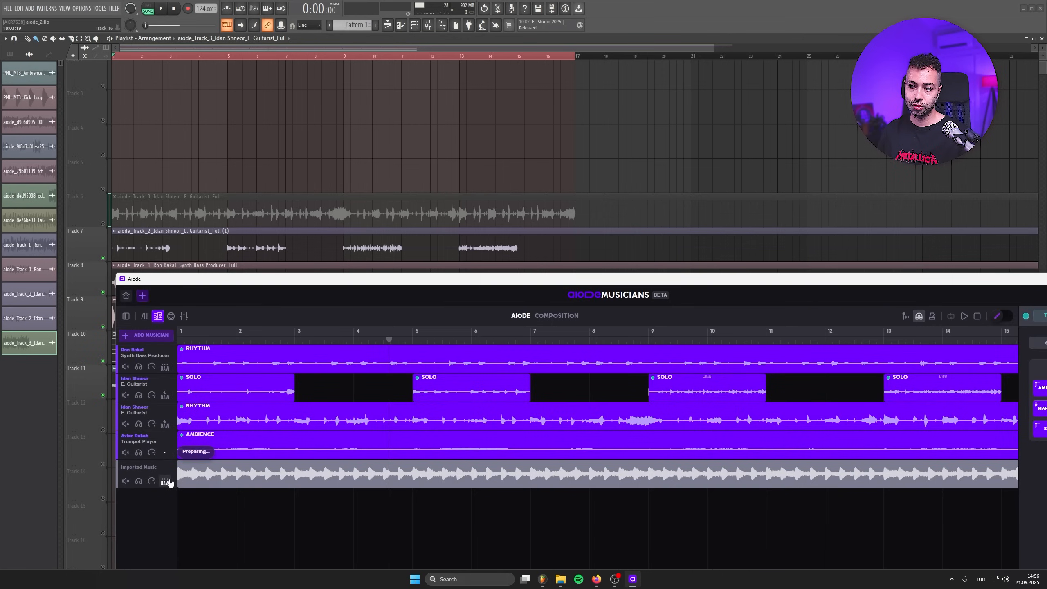
pyautogui.moveTo(208, 450); pyautogui.dragTo(210, 174)
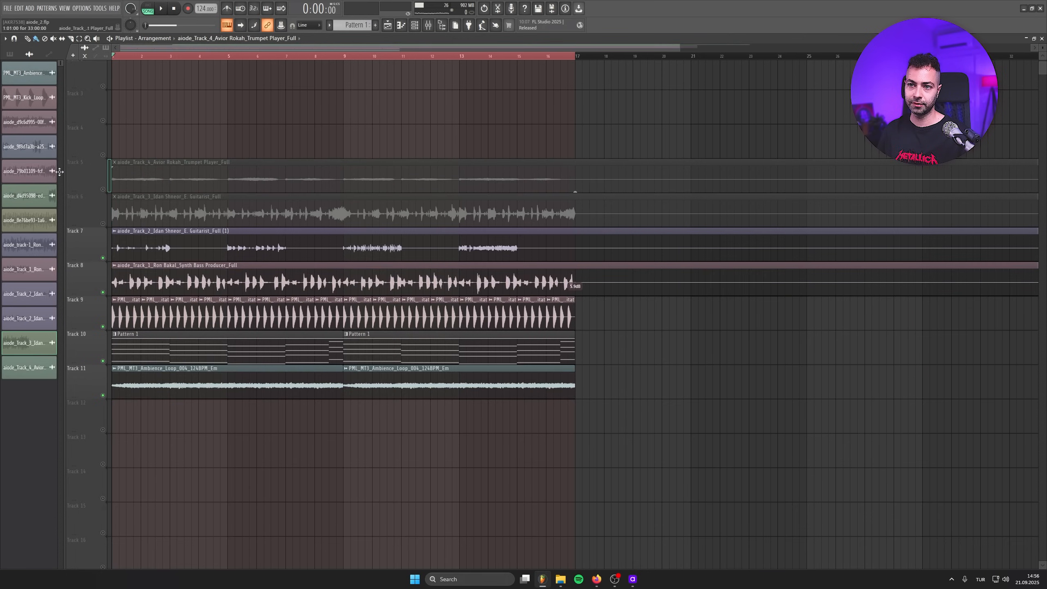
pyautogui.scroll(1, 151, 128)
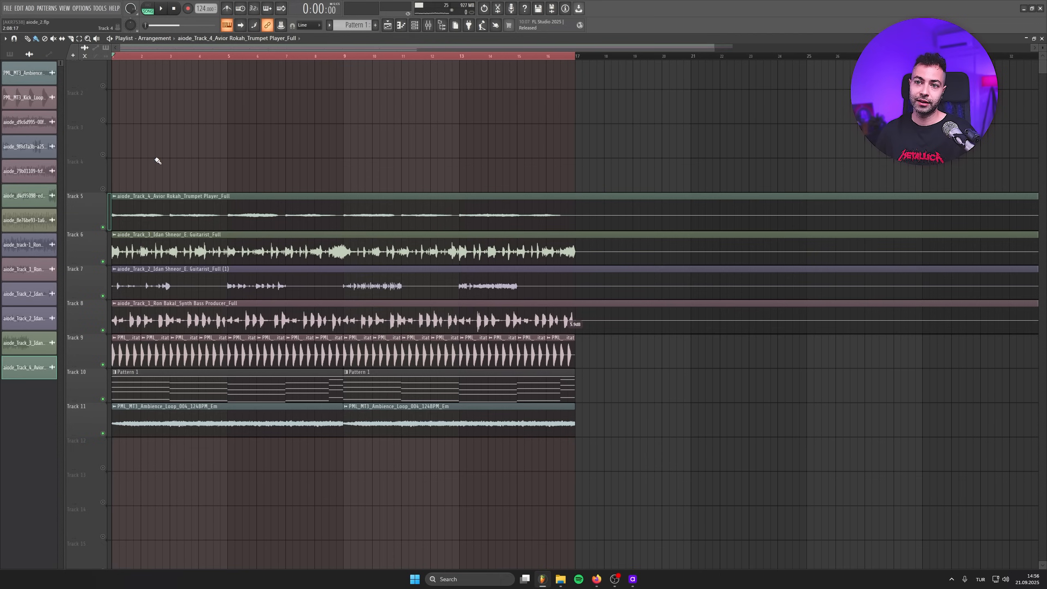
# - During playback, slice the clips on Tracks 5 to 8 at bar 17 and delete everything beyond it
pyautogui.press('space')
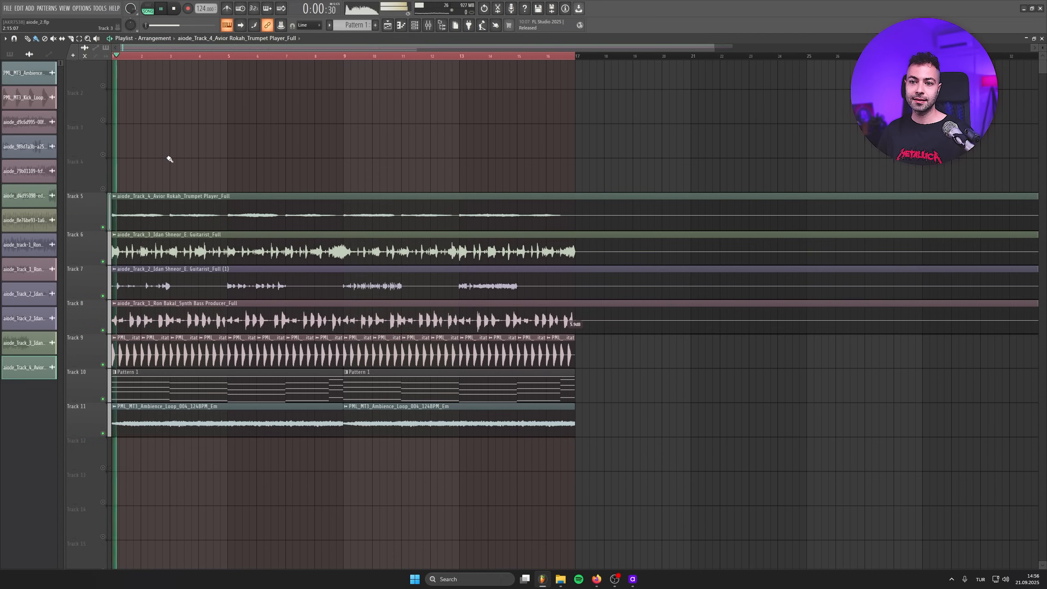
pyautogui.moveTo(576, 155); pyautogui.dragTo(577, 324)
pyautogui.click(27, 39)
pyautogui.rightClick(744, 216)
pyautogui.rightClick(744, 251)
pyautogui.rightClick(744, 285)
pyautogui.rightClick(744, 320)
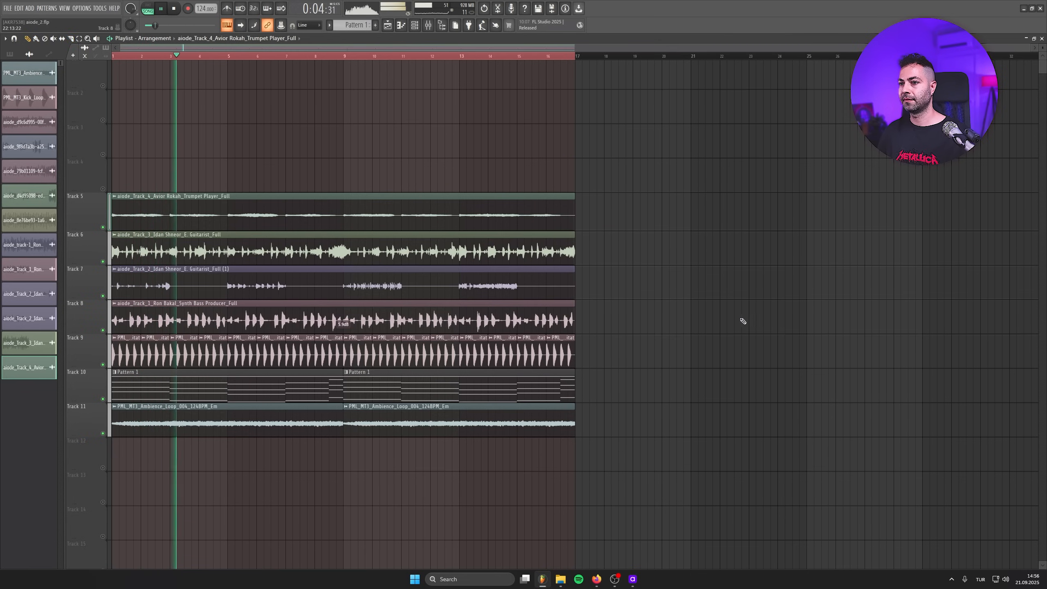
# - Stop playback, route the guitar and trumpet clips to their own mixer tracks, and play the arrangement from the start
pyautogui.scroll(3, 189, 355)
pyautogui.moveTo(189, 354); pyautogui.dragTo(489, 360)
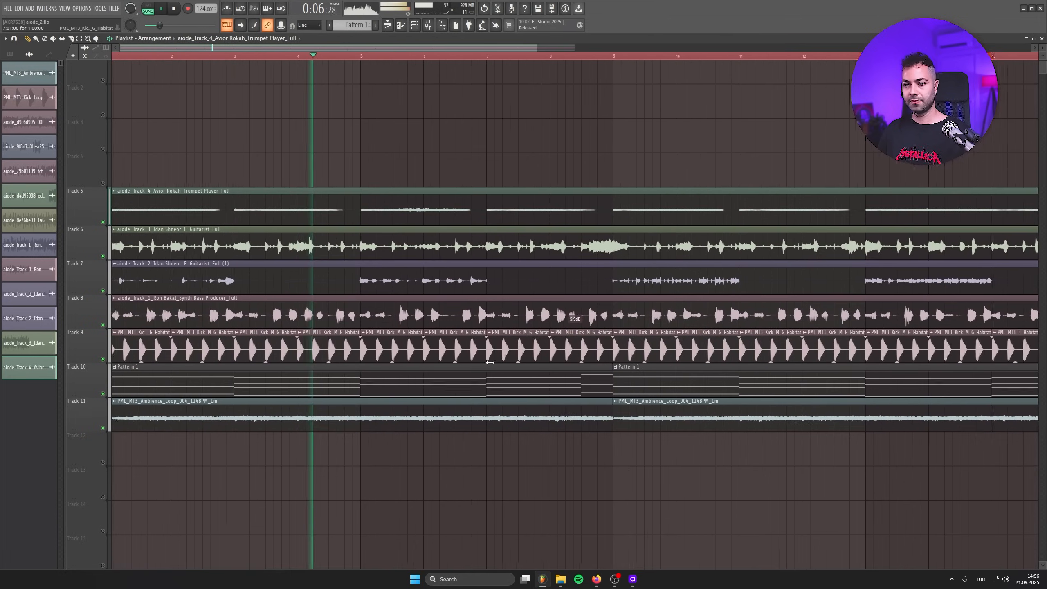
pyautogui.scroll(2, 490, 362)
pyautogui.scroll(-4, 311, 321)
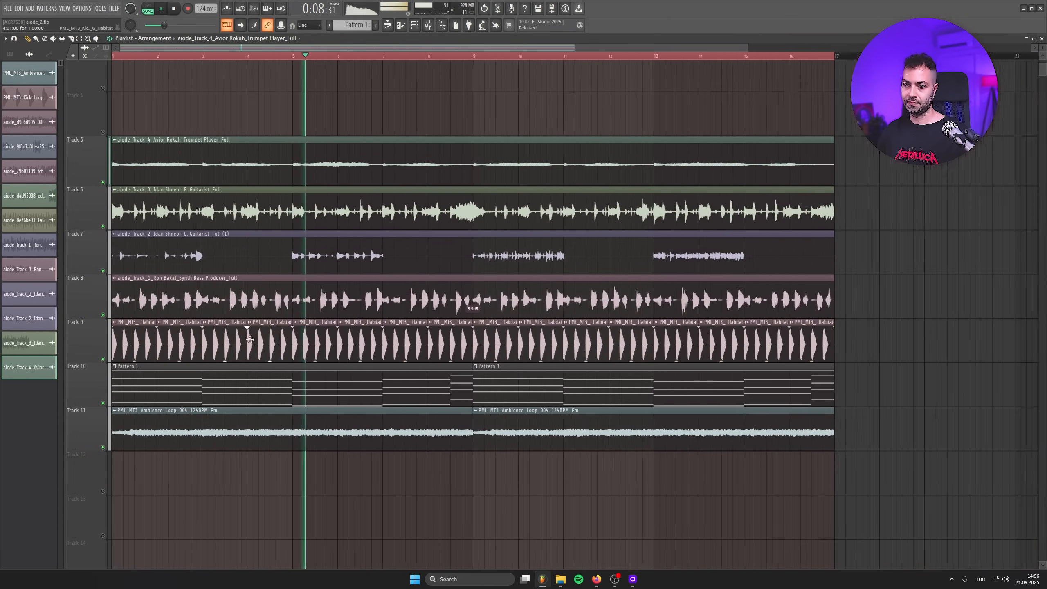
pyautogui.press('space')
pyautogui.doubleClick(145, 252)
pyautogui.doubleClick(276, 109)
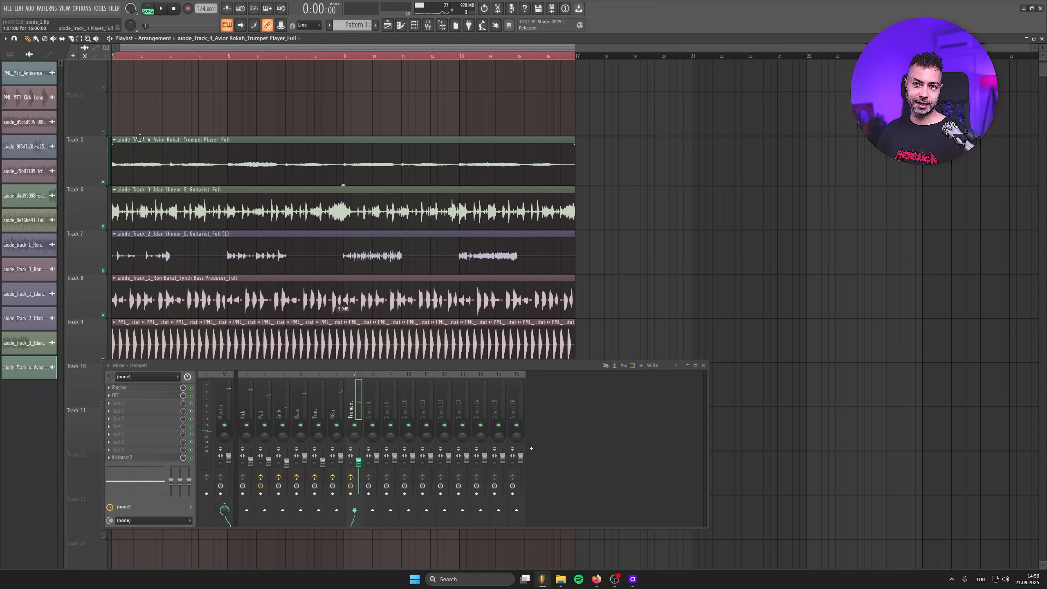
pyautogui.press('space')
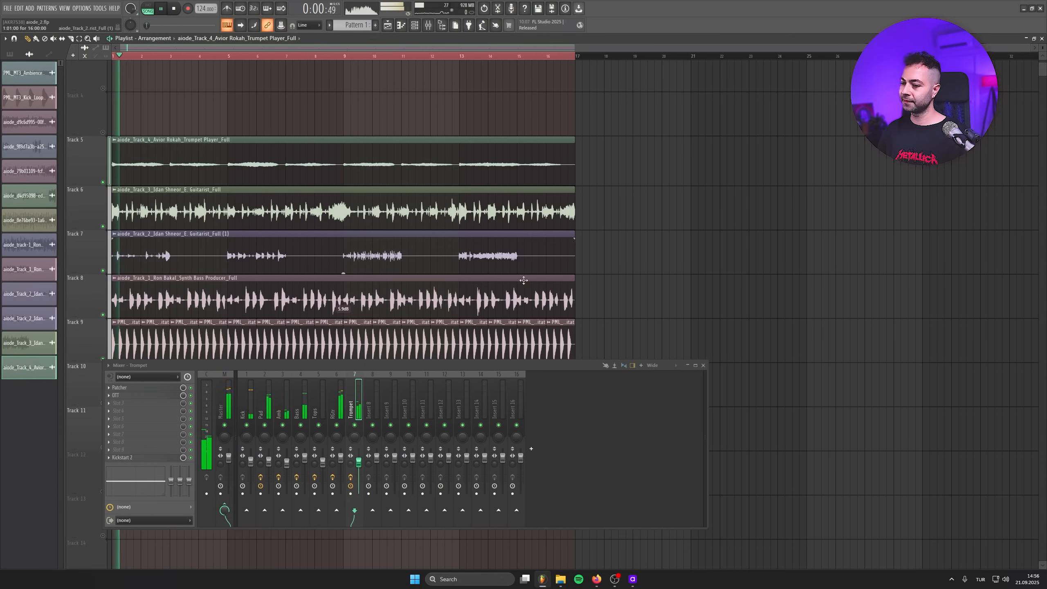
# - Add Fruity Limiter to slot 5 of the Master track and raise its gain to about 4.2 dB during playback
pyautogui.click(222, 408)
pyautogui.click(130, 419)
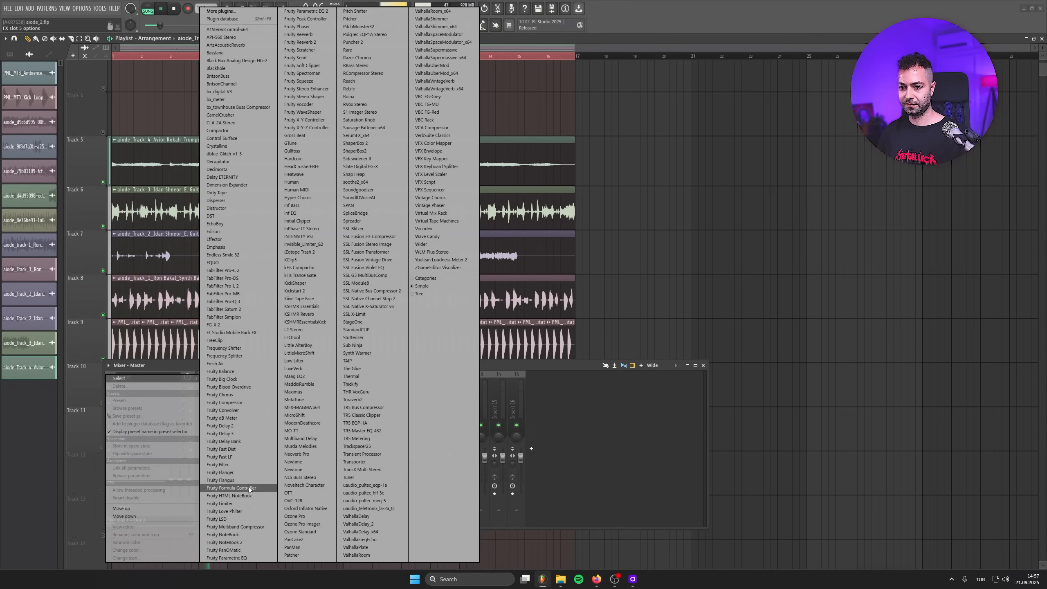
pyautogui.click(246, 503)
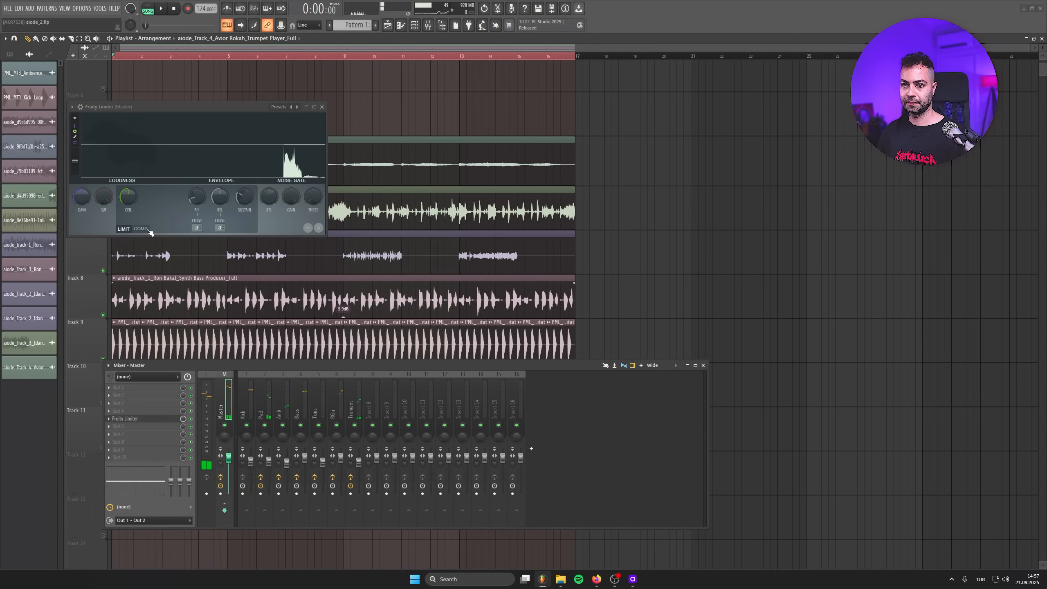
pyautogui.moveTo(189, 108); pyautogui.dragTo(207, 167)
pyautogui.press('space')
pyautogui.moveTo(101, 255); pyautogui.dragTo(101, 234)
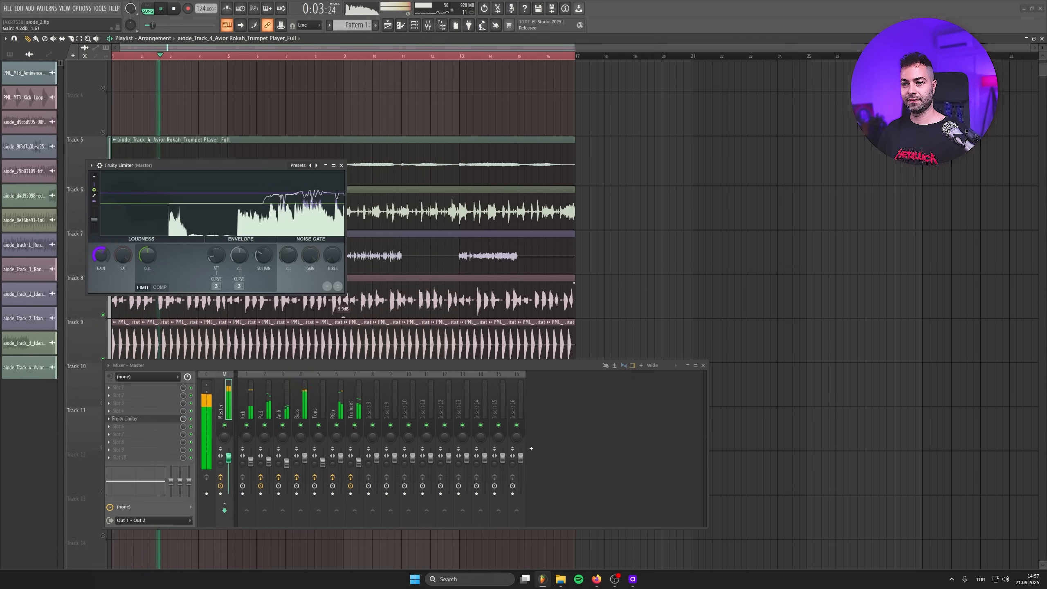
pyautogui.click(341, 165)
# - Solo the rhythm guitar, guitar solo and trumpet tracks in turn, replaying from the start with only the trumpet
pyautogui.rightClick(103, 226)
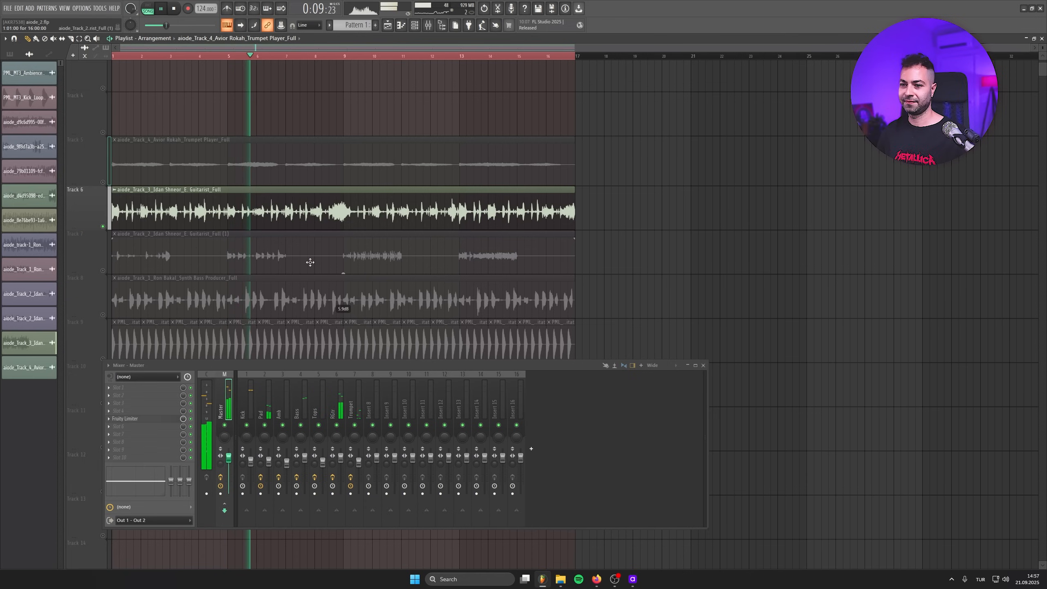
pyautogui.rightClick(105, 272)
pyautogui.rightClick(104, 182)
pyautogui.press('space')
pyautogui.press('space')
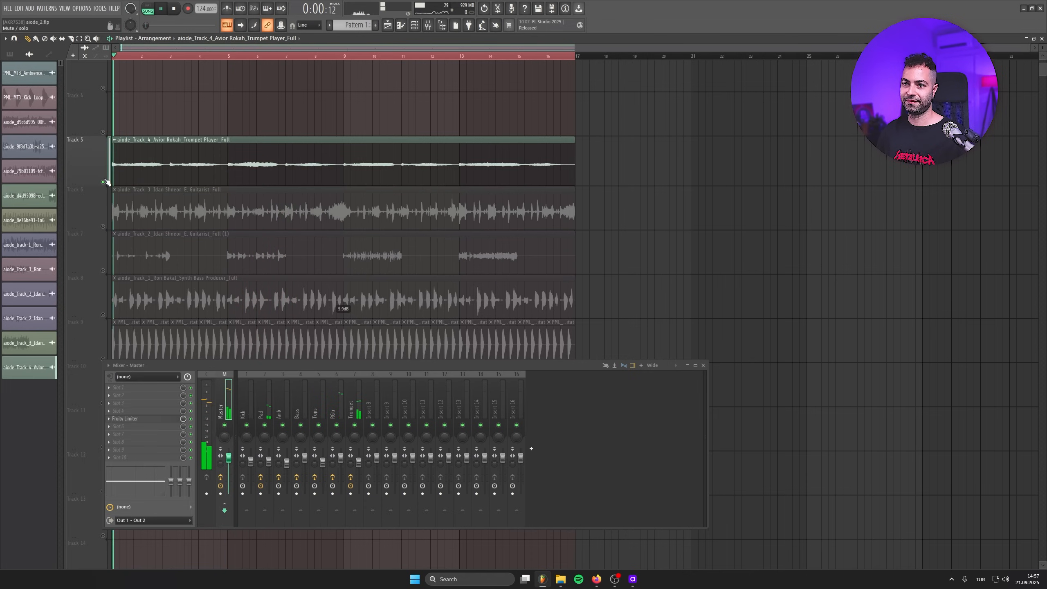
# - During playback, unmute the synth bass, kick, ambience loop and Pattern 1 tracks one after another alongside the trumpet
pyautogui.click(103, 314)
pyautogui.scroll(-2, 103, 314)
pyautogui.click(103, 291)
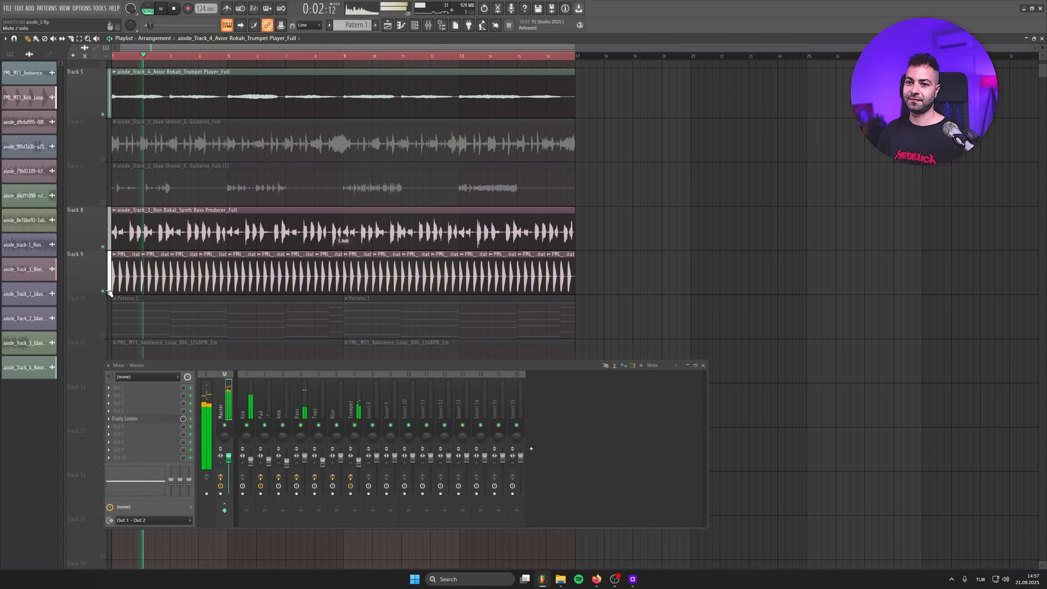
pyautogui.scroll(-2, 108, 320)
pyautogui.click(108, 321)
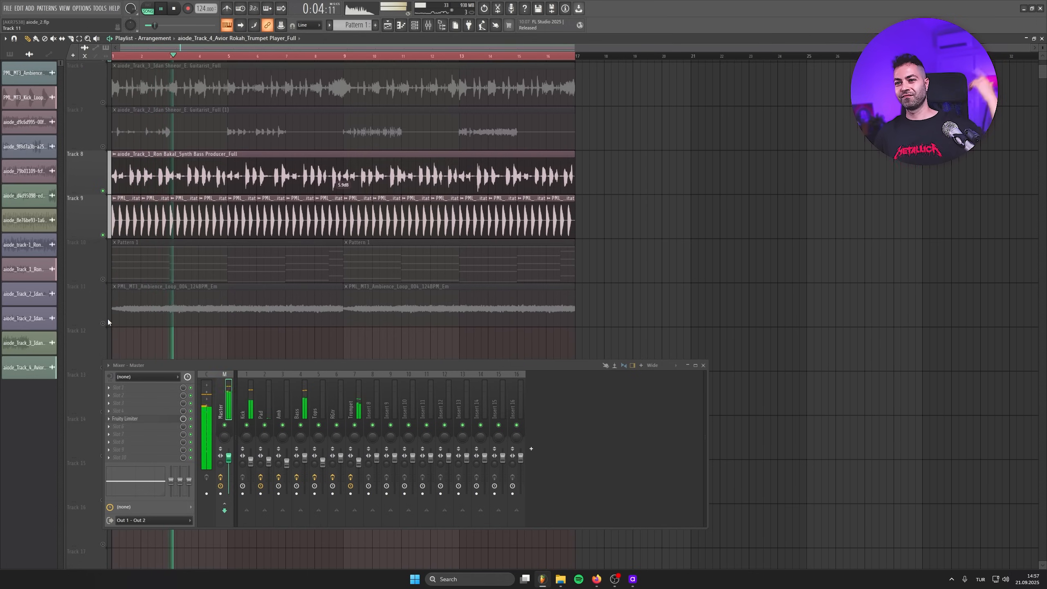
pyautogui.click(103, 323)
pyautogui.click(102, 279)
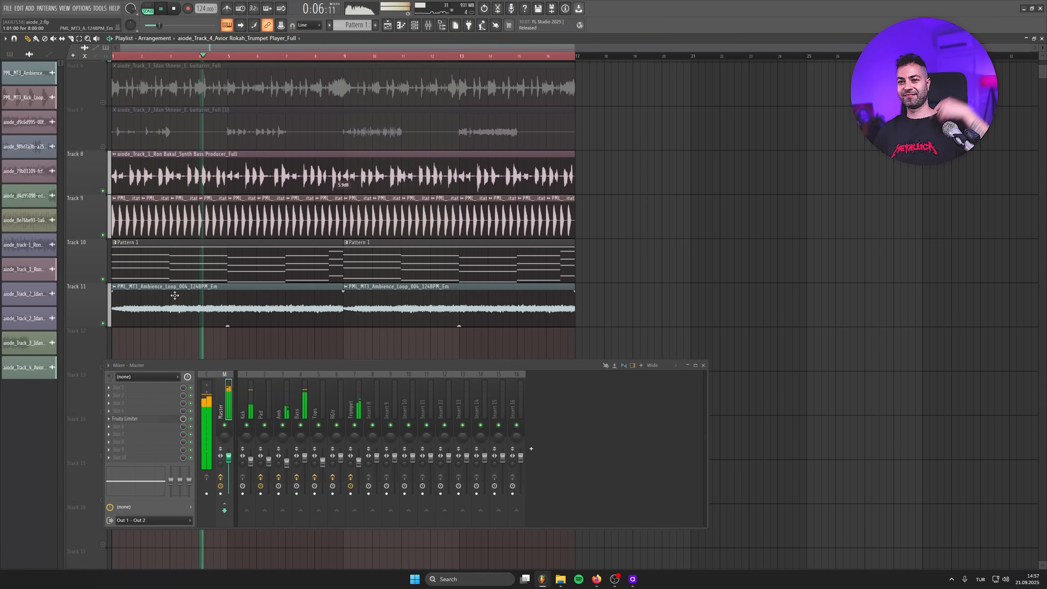
pyautogui.scroll(3, 297, 298)
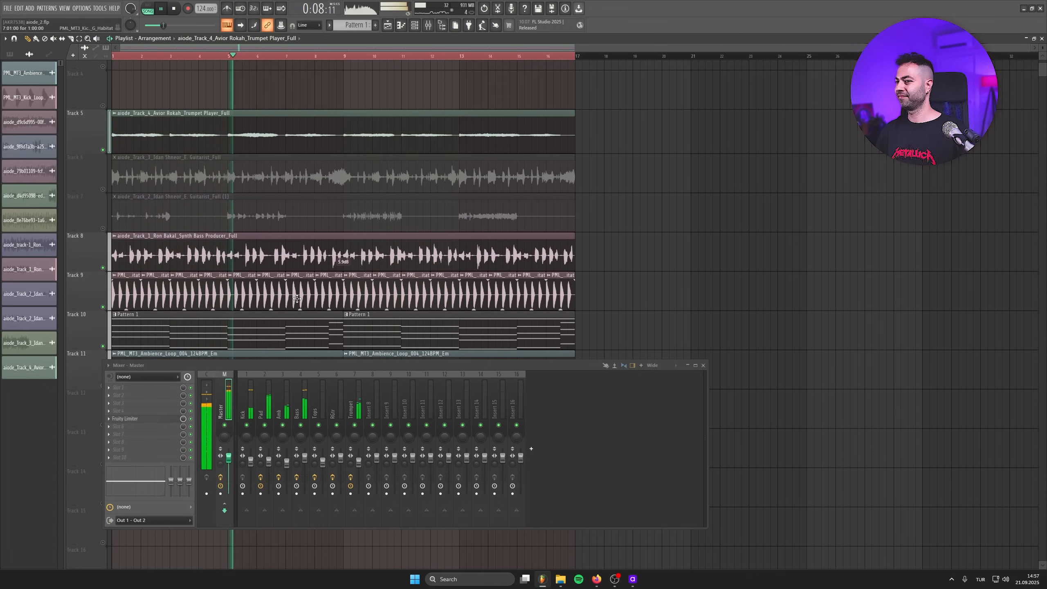
# - Slightly lower the Pad and Bass mixer levels and bring the rhythm guitar back in at a clip gain of about -8 dB
pyautogui.moveTo(269, 461); pyautogui.dragTo(304, 461)
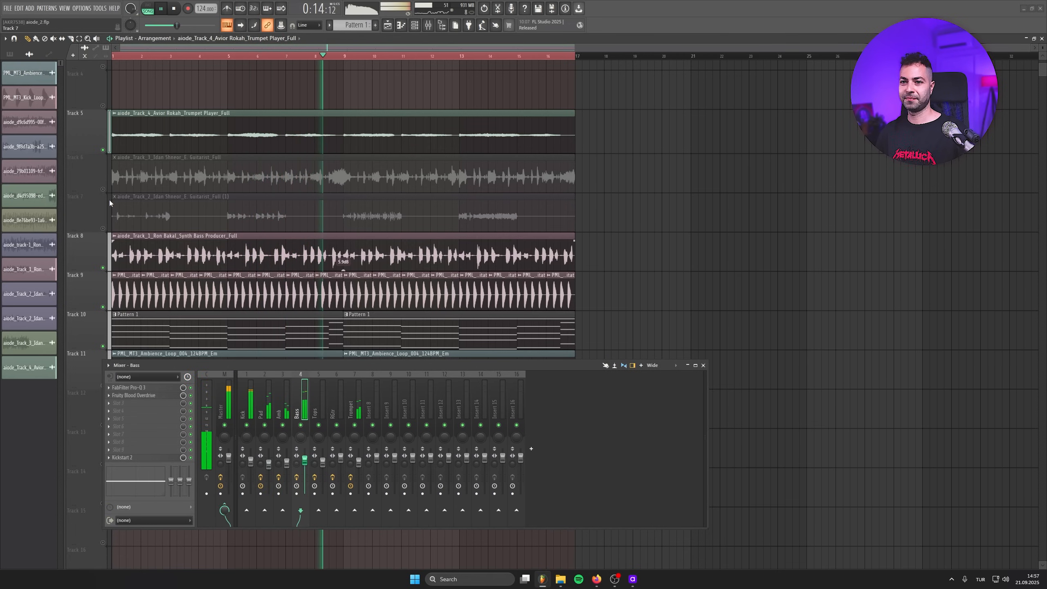
pyautogui.click(103, 189)
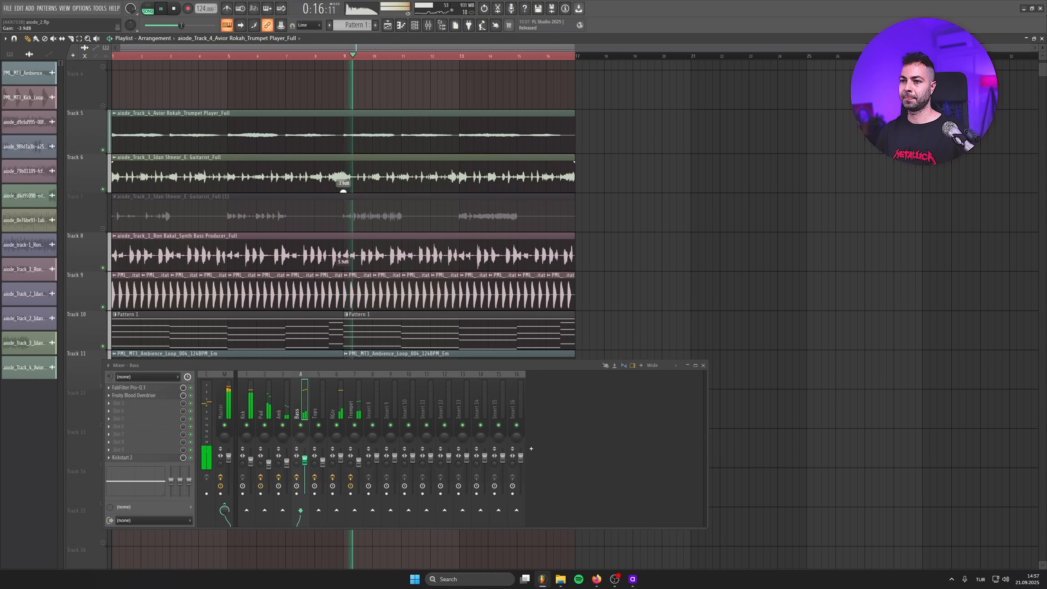
pyautogui.moveTo(344, 192); pyautogui.dragTo(343, 196)
pyautogui.moveTo(343, 191); pyautogui.dragTo(343, 192)
pyautogui.click(754, 217)
pyautogui.rightClick(814, 227)
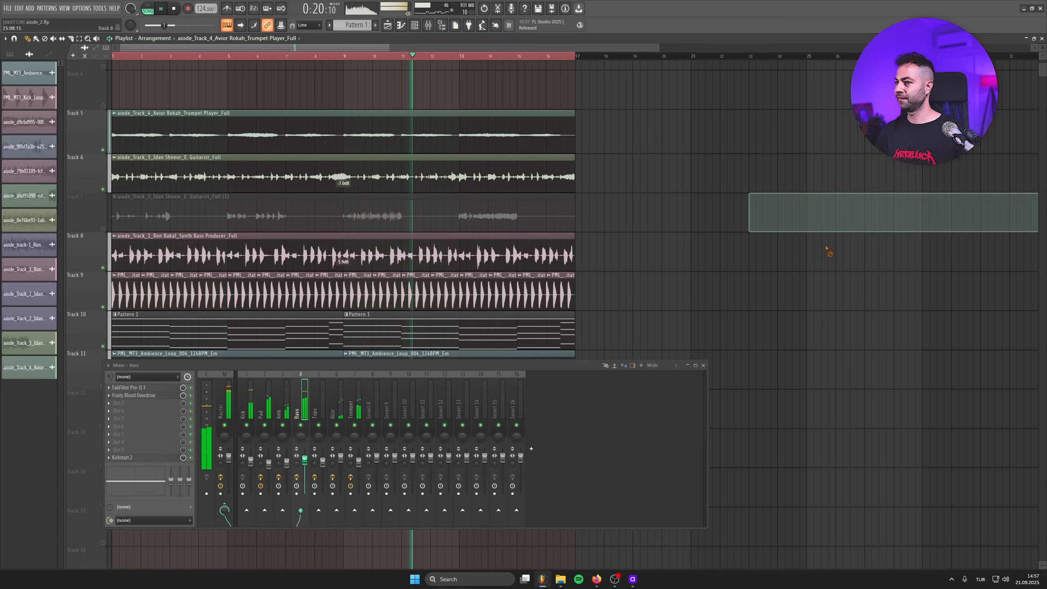
# - Stop playback, switch to Aiode and move its window back up over the playlist
pyautogui.scroll(-2, 710, 285)
pyautogui.scroll(-2, 718, 178)
pyautogui.scroll(1, 741, 223)
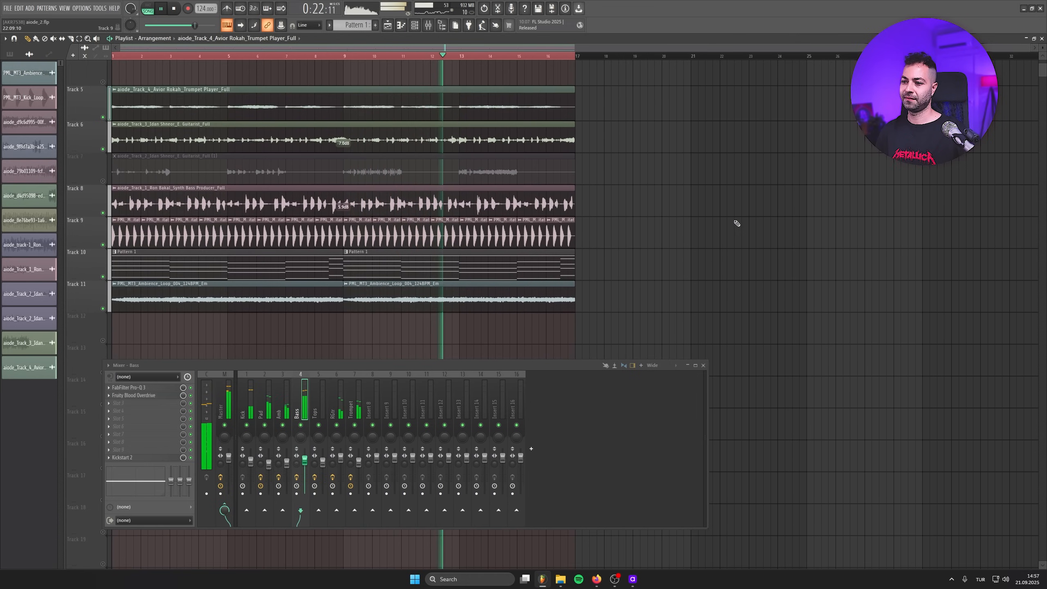
pyautogui.press('space')
pyautogui.hotkey('alt', 'Tab')
pyautogui.moveTo(538, 281); pyautogui.dragTo(473, 91)
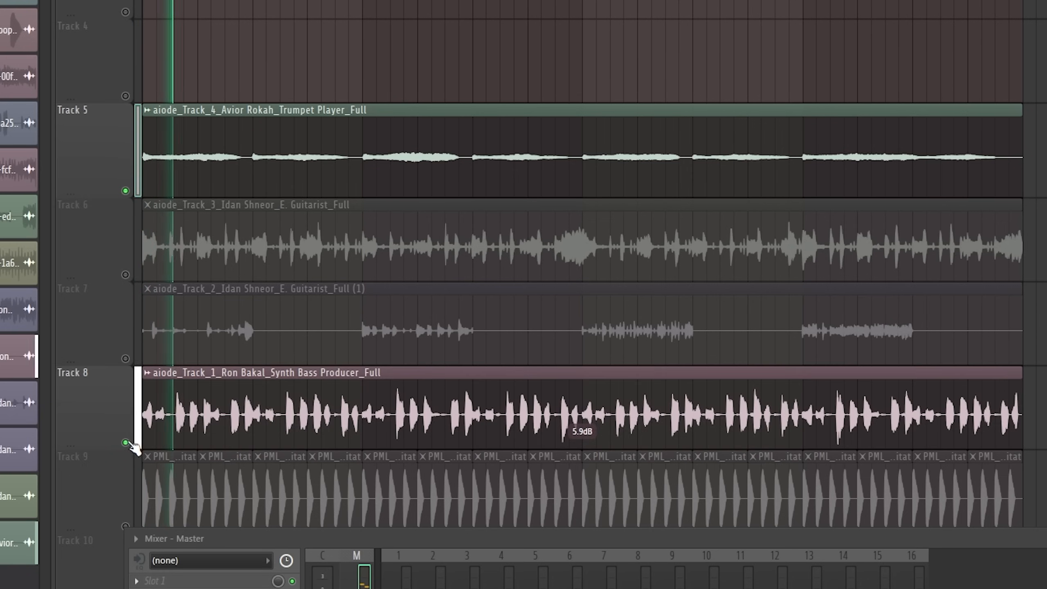
pyautogui.scroll(-4, 215, 315)
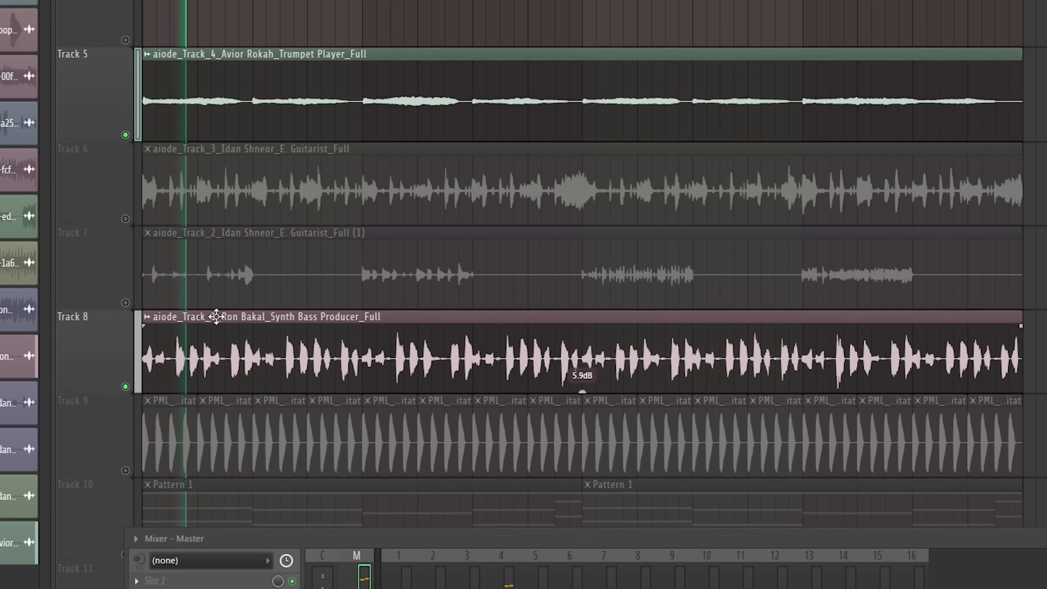
# - While the song plays, unmute the Track 9 kick, the Track 11 ambience loop and the Track 10 Pattern 1 alongside trumpet and synth bass
pyautogui.click(125, 398)
pyautogui.scroll(-3, 139, 447)
pyautogui.scroll(-1, 138, 447)
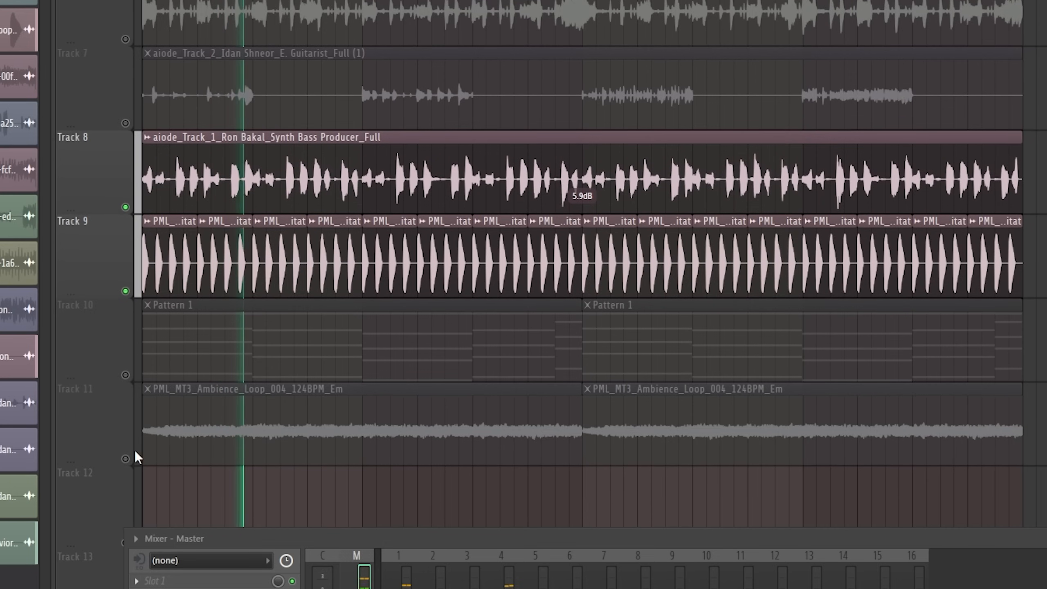
pyautogui.click(137, 453)
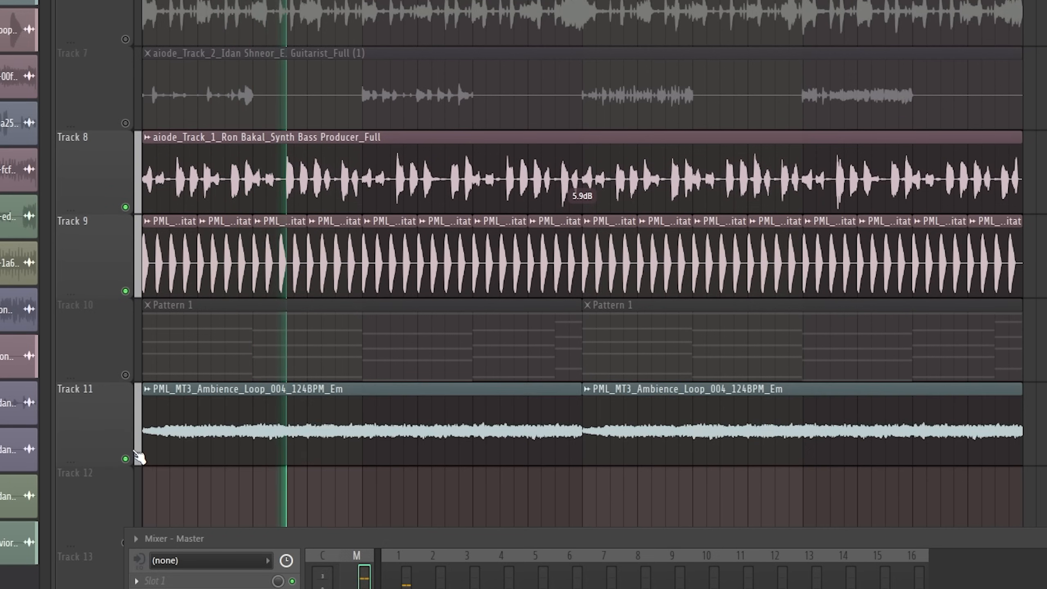
pyautogui.click(127, 376)
pyautogui.scroll(-1, 460, 313)
pyautogui.scroll(4, 490, 395)
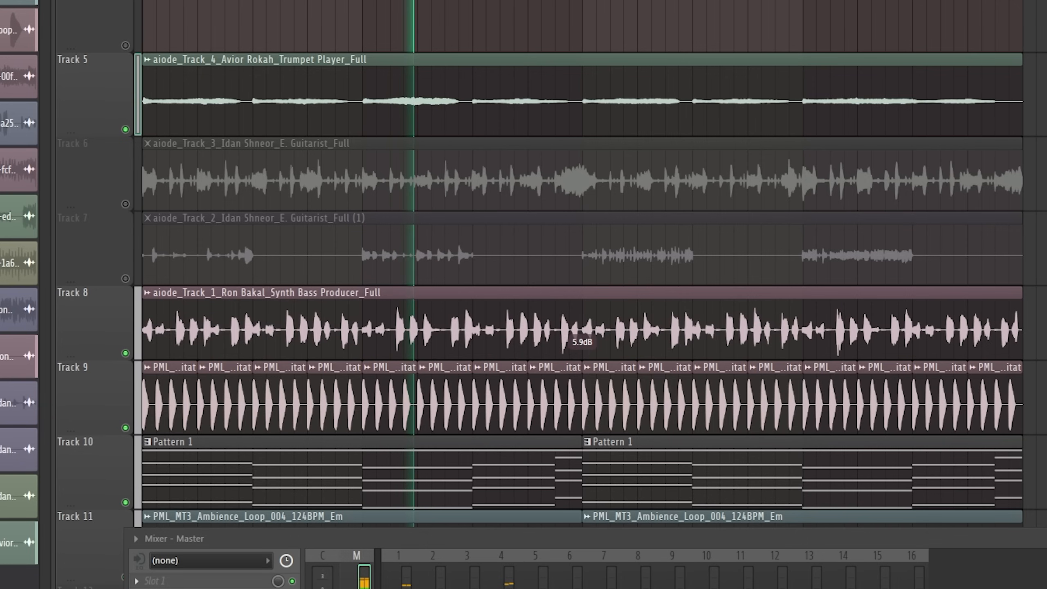
# - Select the Pad and Bass mixer tracks in turn and bring the Track 6 electric guitar back in at a clip gain of -7.0 dB
pyautogui.click(440, 583)
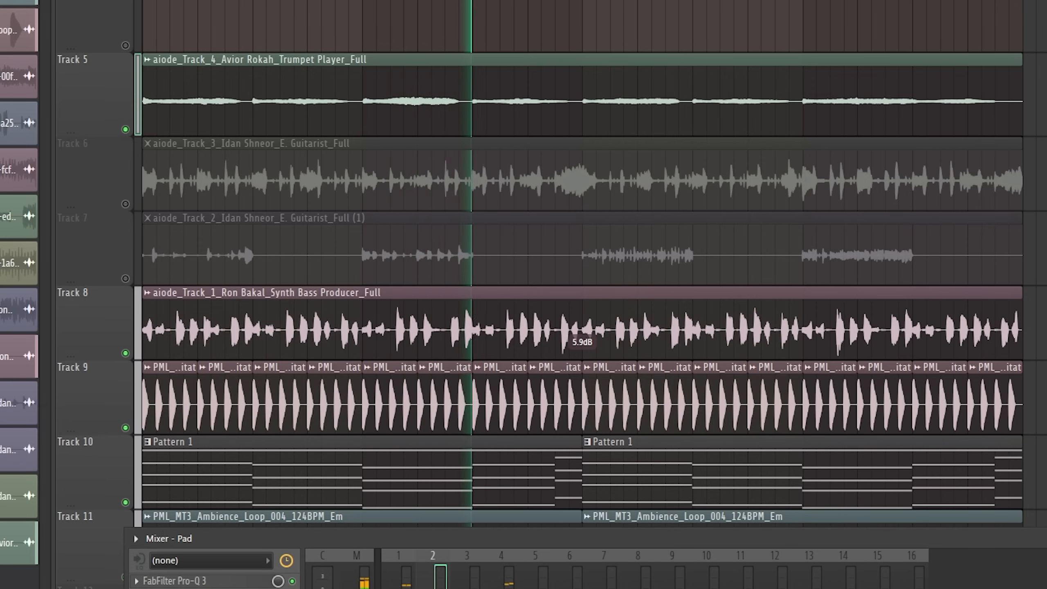
pyautogui.click(509, 583)
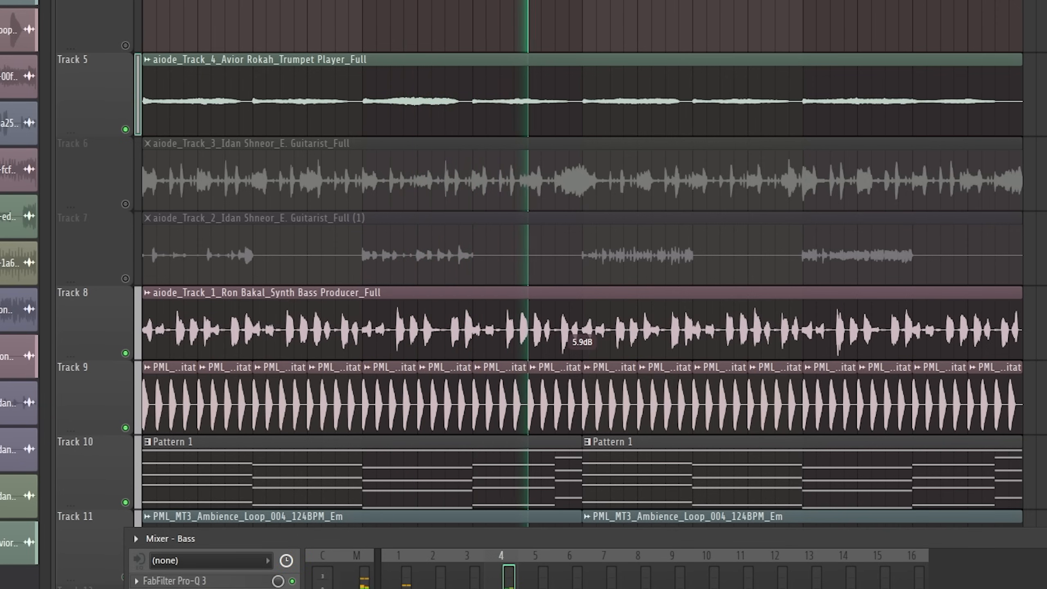
pyautogui.click(125, 204)
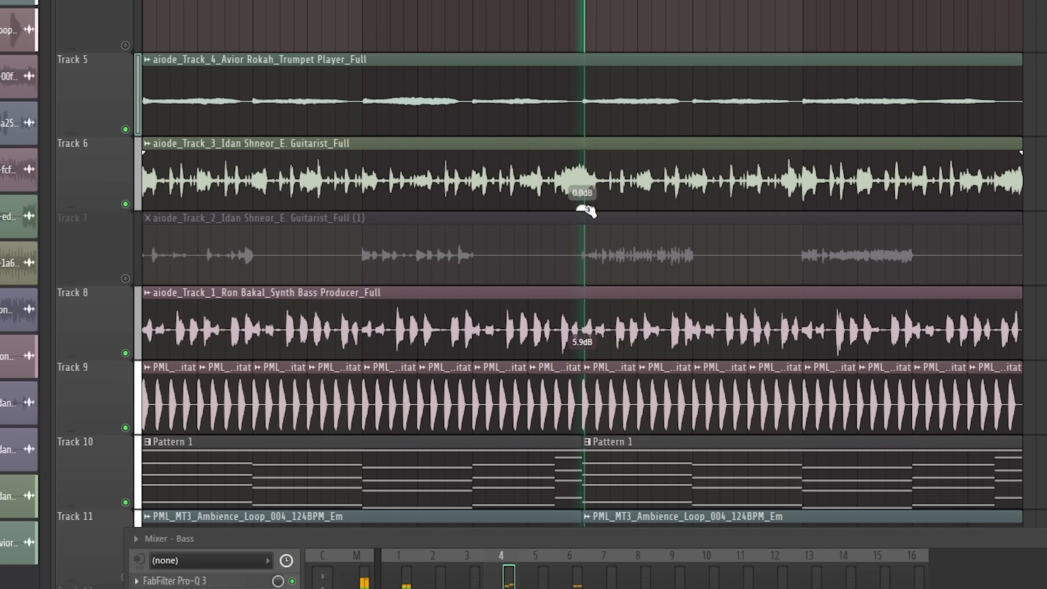
pyautogui.moveTo(583, 210); pyautogui.dragTo(582, 209)
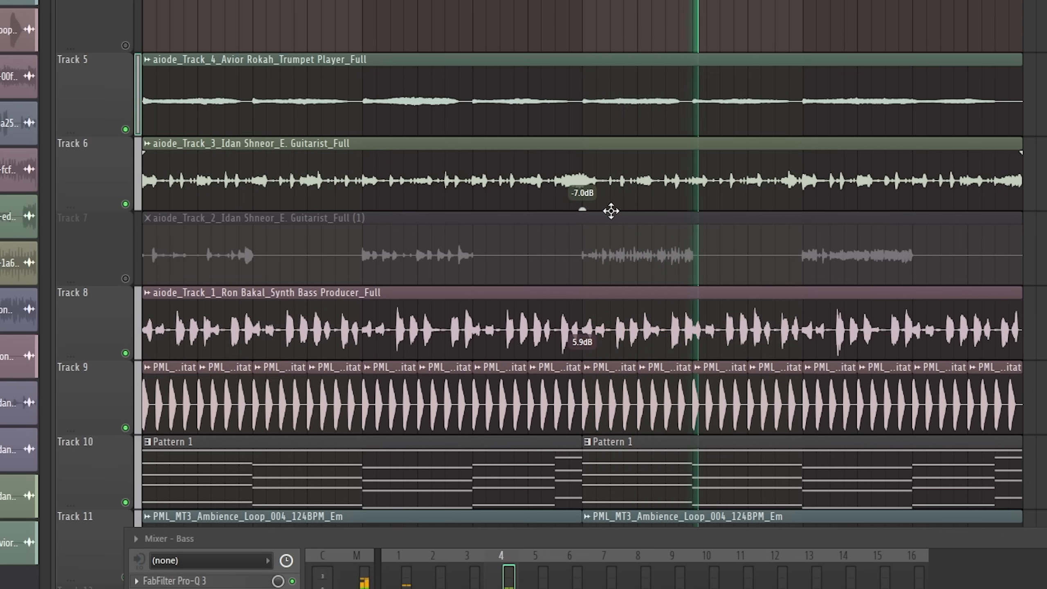
pyautogui.scroll(-2, 582, 263)
pyautogui.scroll(-2, 582, 264)
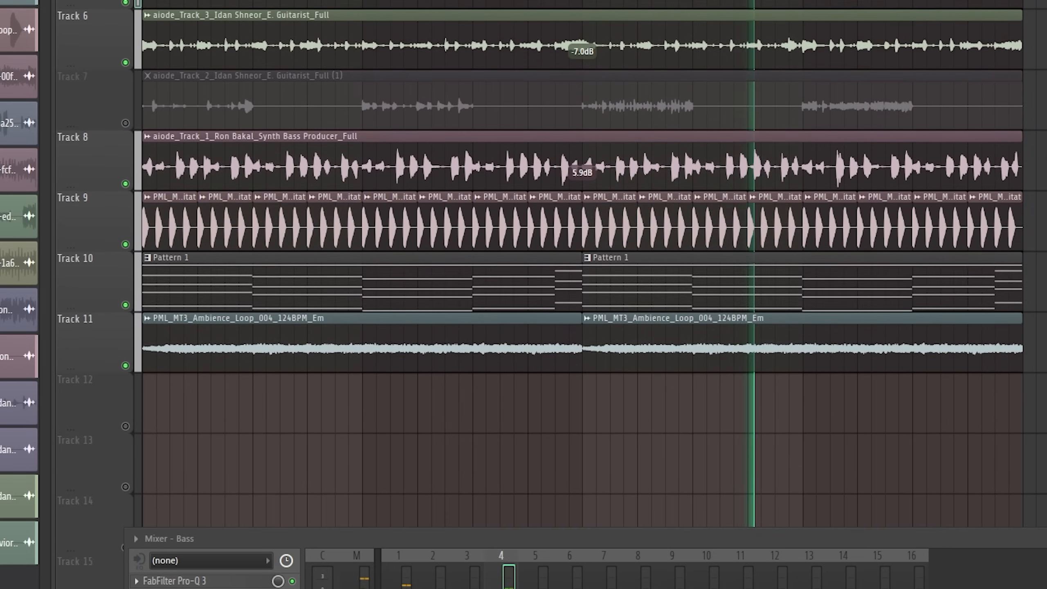